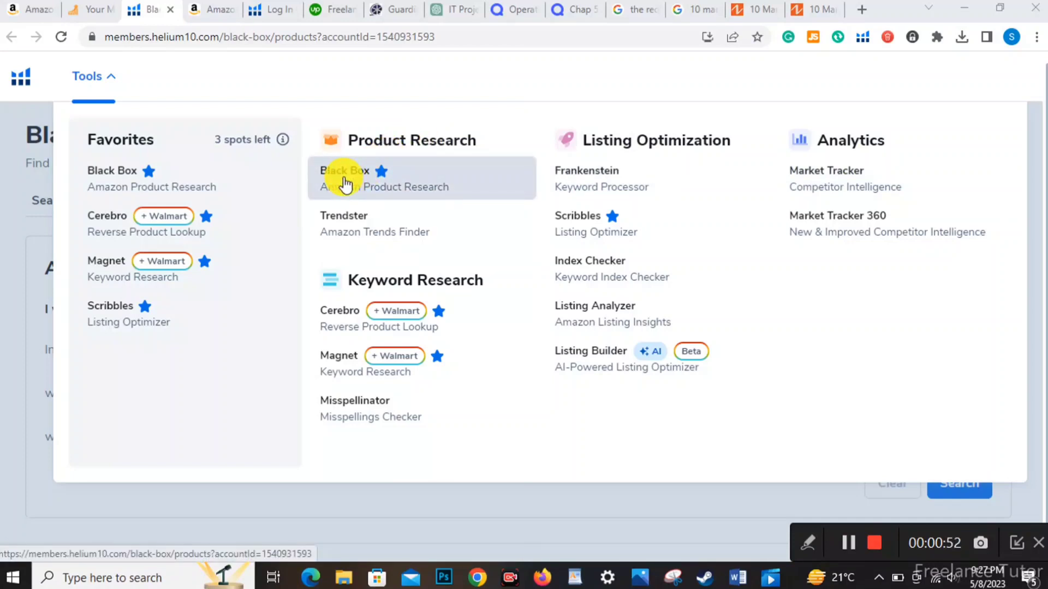
# Step: Check the marketplace choices and select Appliances as the category in the simple product search
pyautogui.click(107, 81)
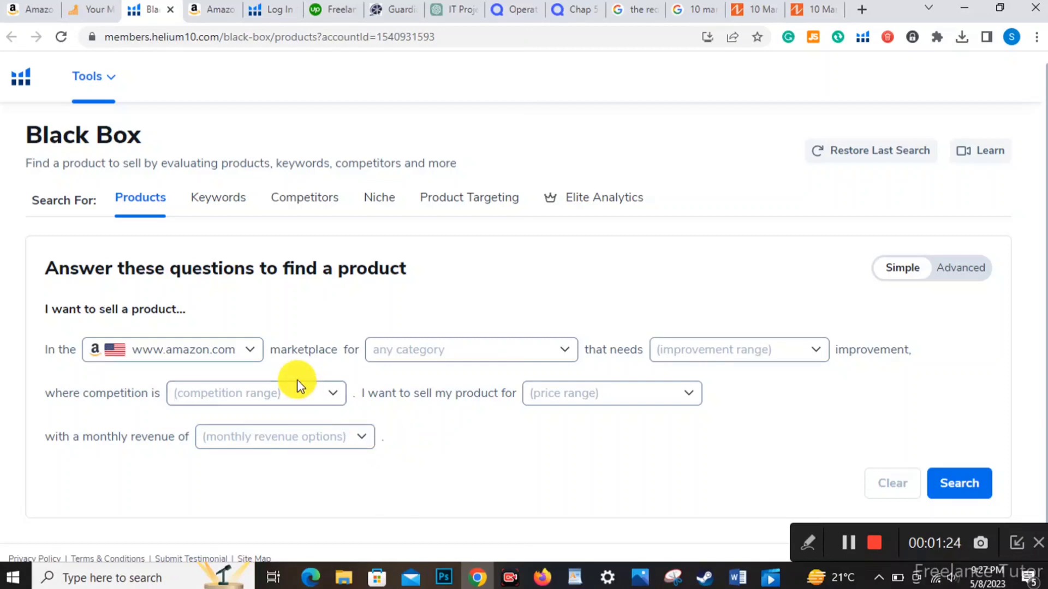
pyautogui.click(251, 352)
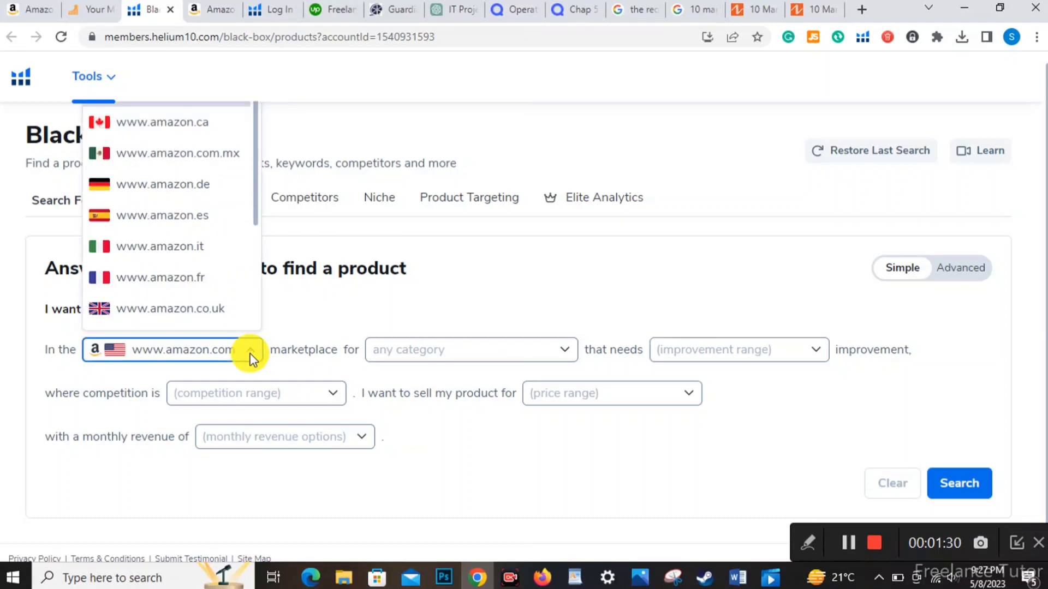
pyautogui.click(251, 356)
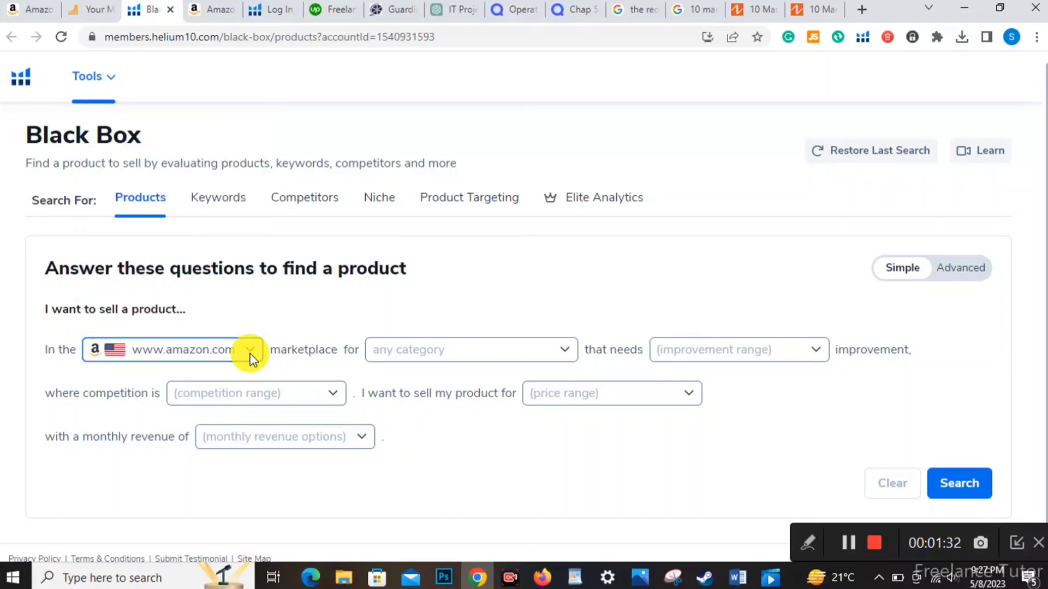
pyautogui.click(565, 350)
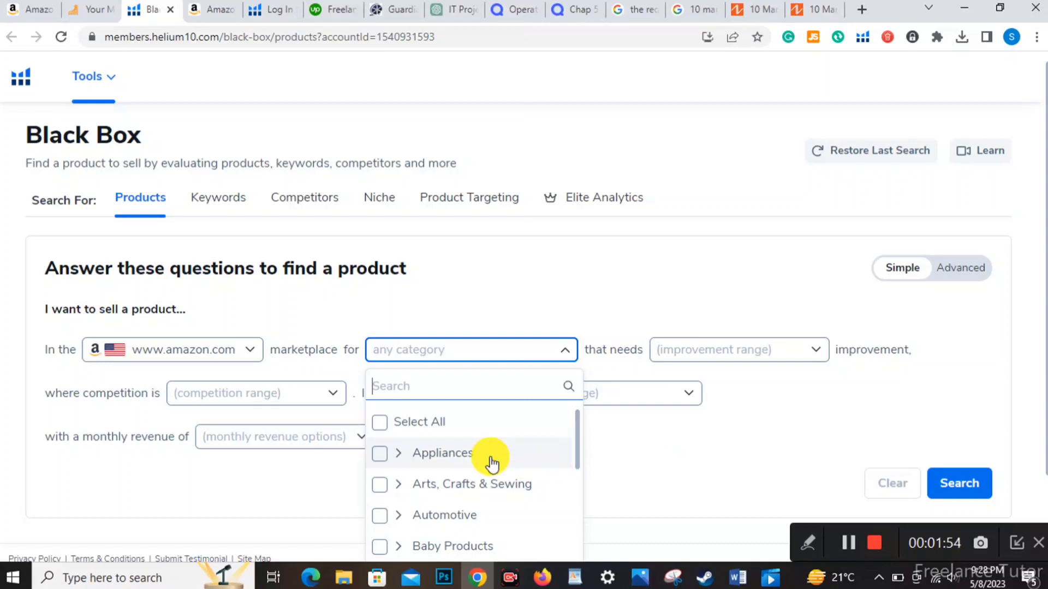
pyautogui.click(378, 456)
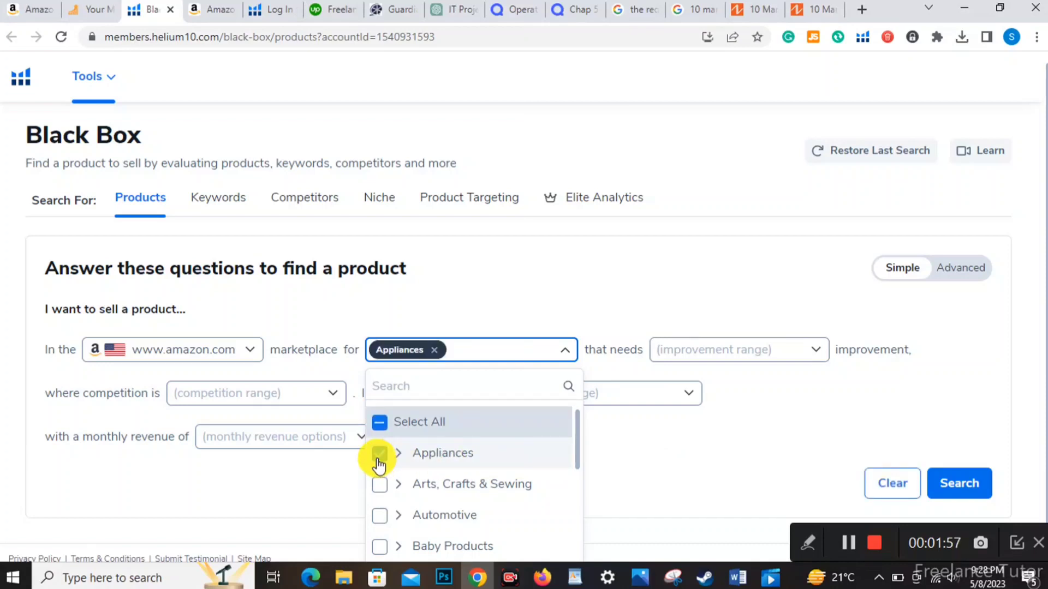
# Step: Review the available options for improvement, competition, price range and monthly revenue in the simple product search
pyautogui.click(759, 355)
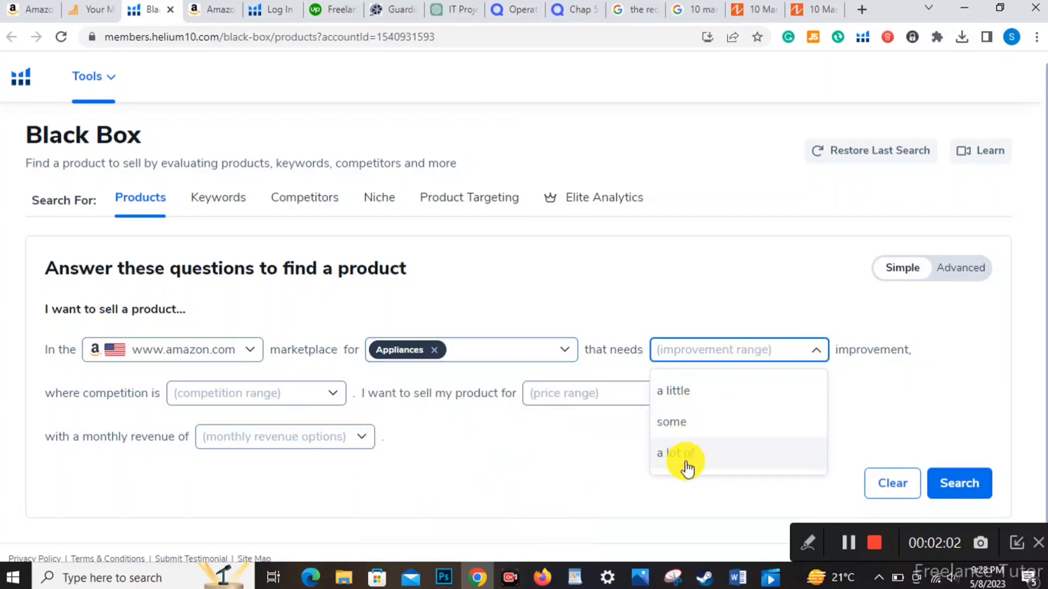
pyautogui.click(596, 441)
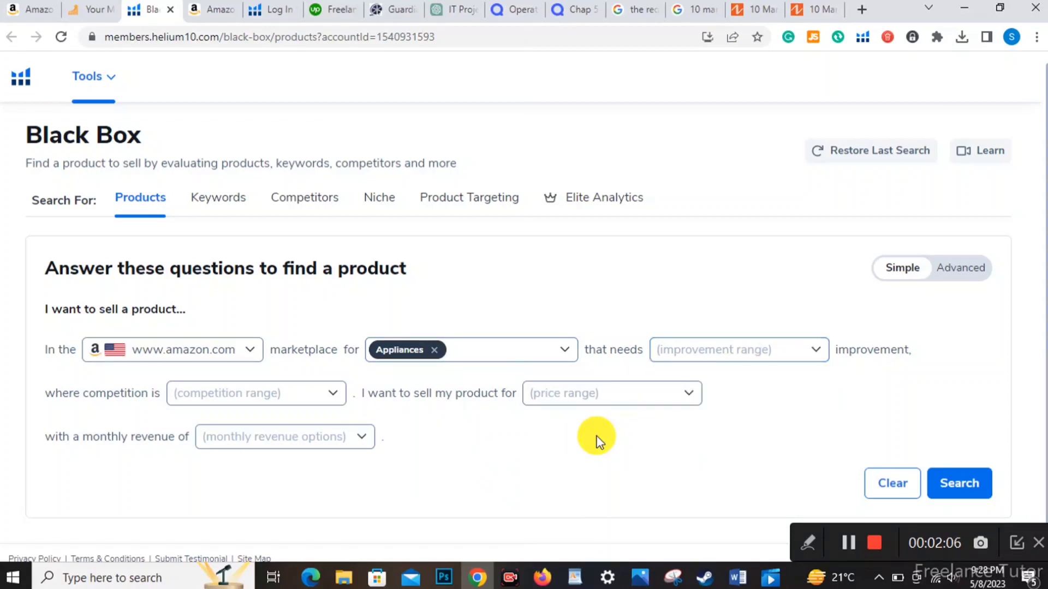
pyautogui.click(329, 399)
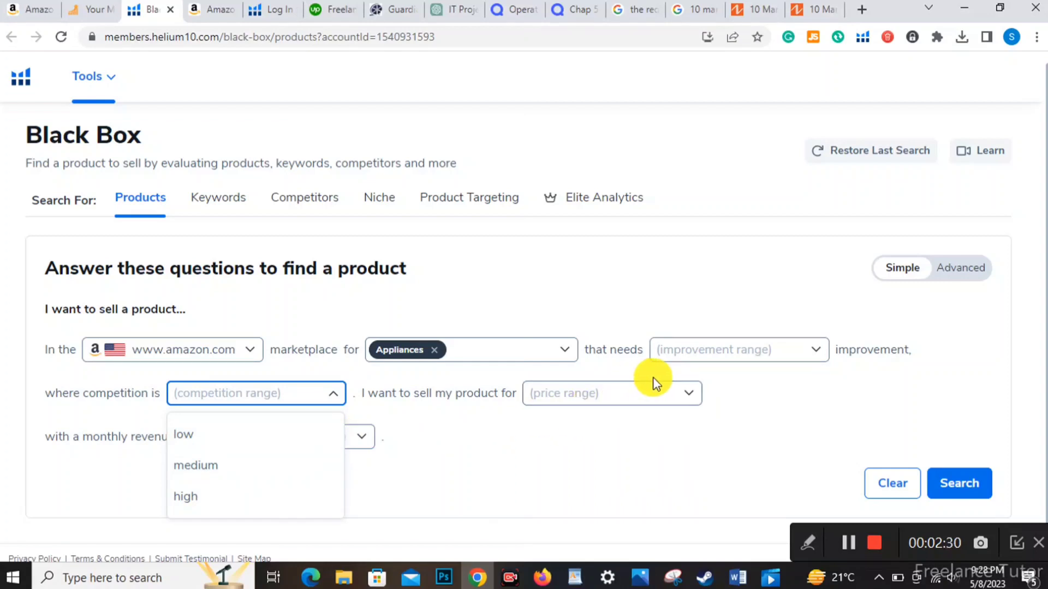
pyautogui.click(656, 393)
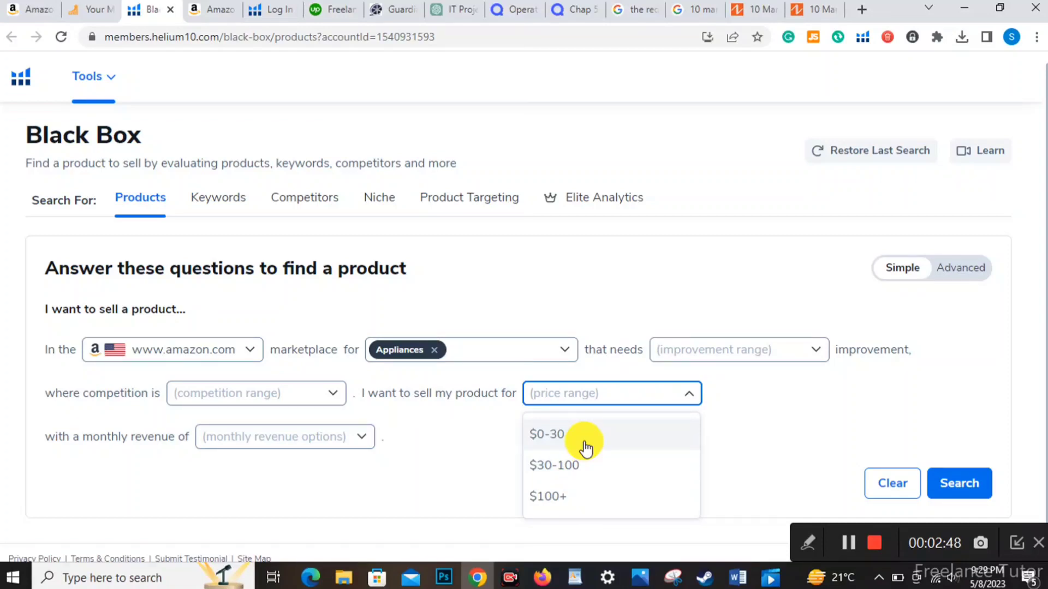
pyautogui.click(359, 437)
pyautogui.click(359, 436)
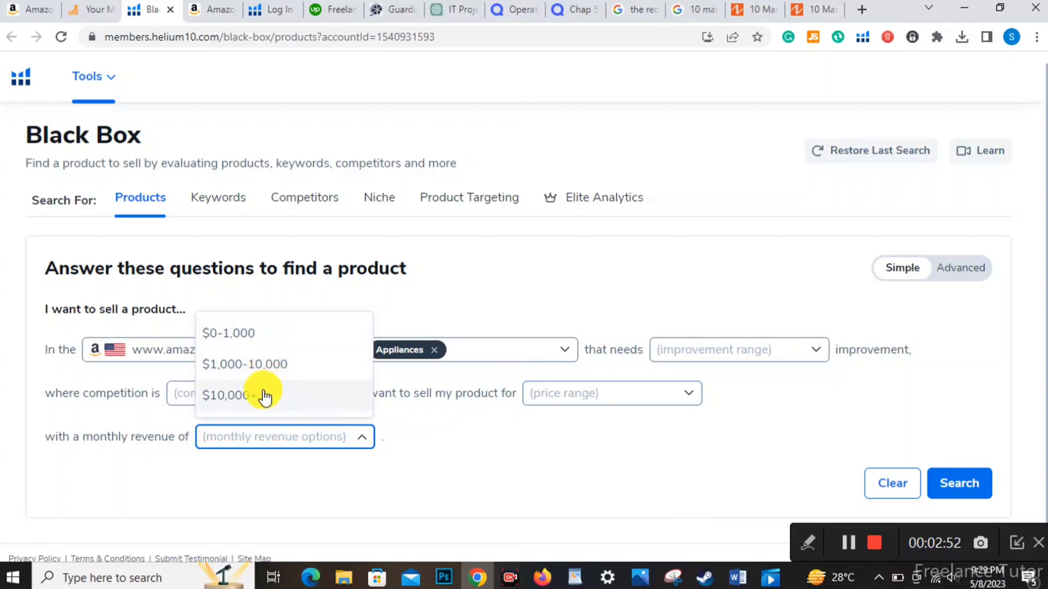
pyautogui.click(506, 479)
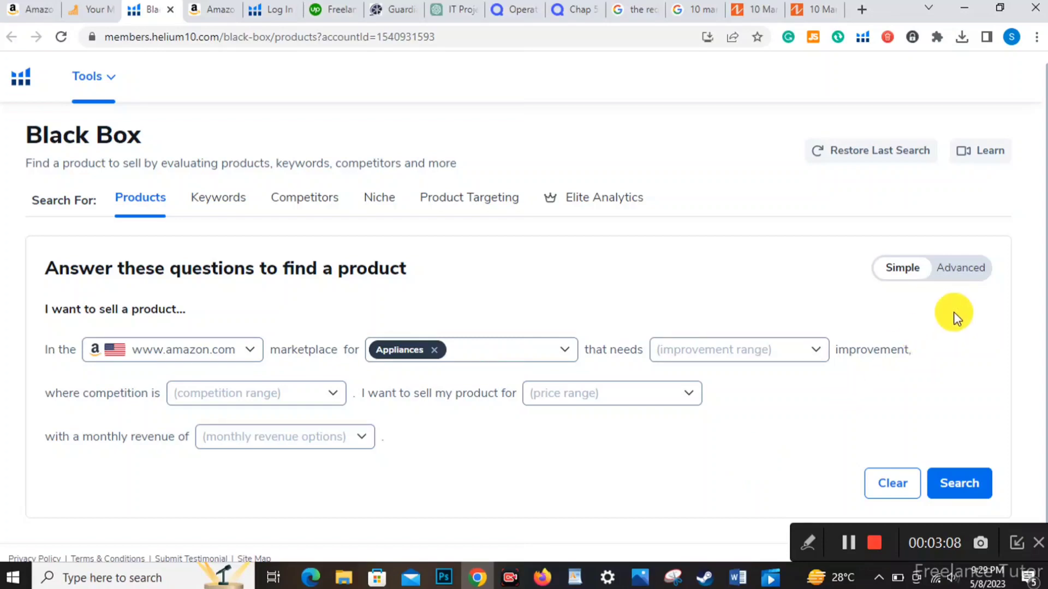
pyautogui.click(956, 273)
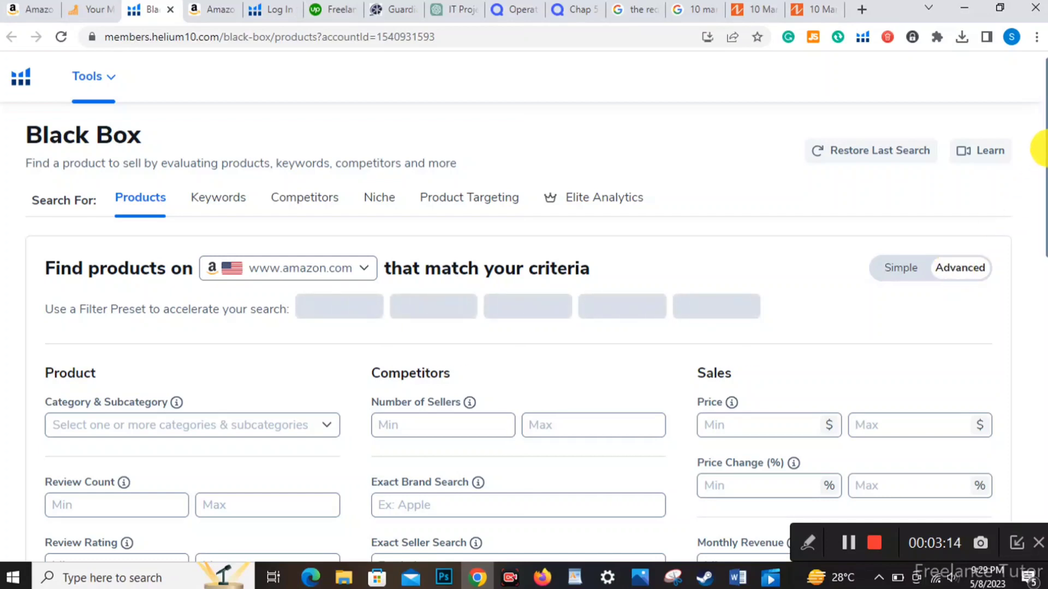
pyautogui.moveTo(1043, 142); pyautogui.dragTo(1044, 183)
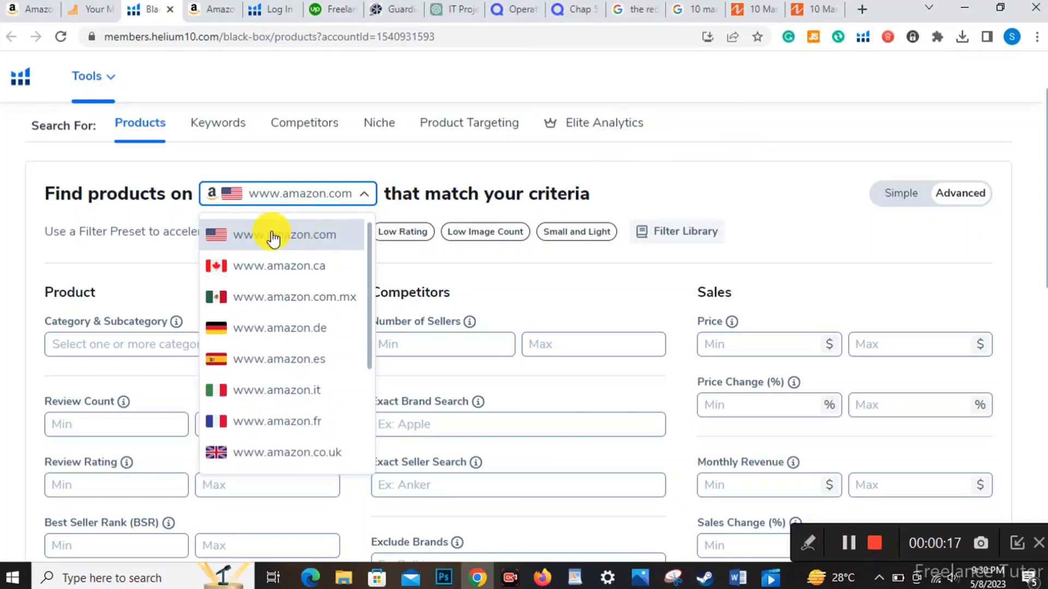
pyautogui.click(526, 281)
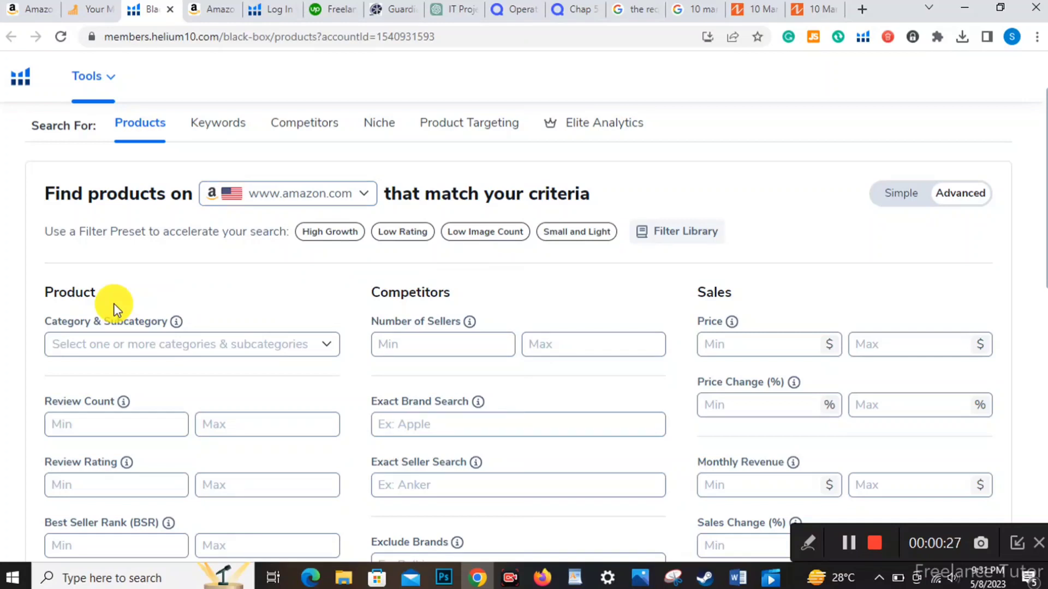
# Step: Select Beauty & Personal Care as the product category in the advanced filters
pyautogui.click(326, 348)
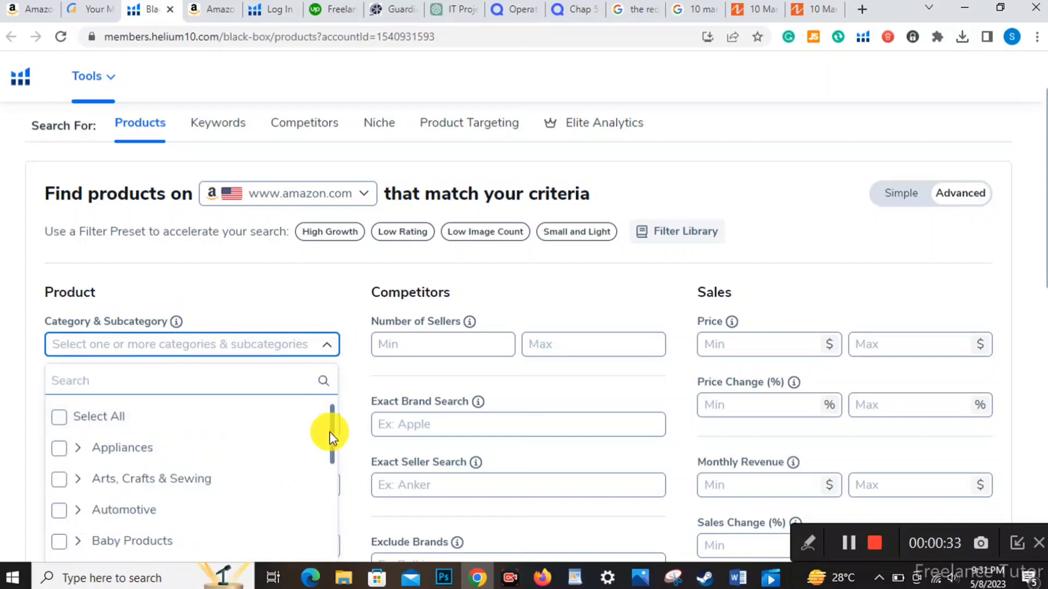
pyautogui.moveTo(330, 436); pyautogui.dragTo(329, 463)
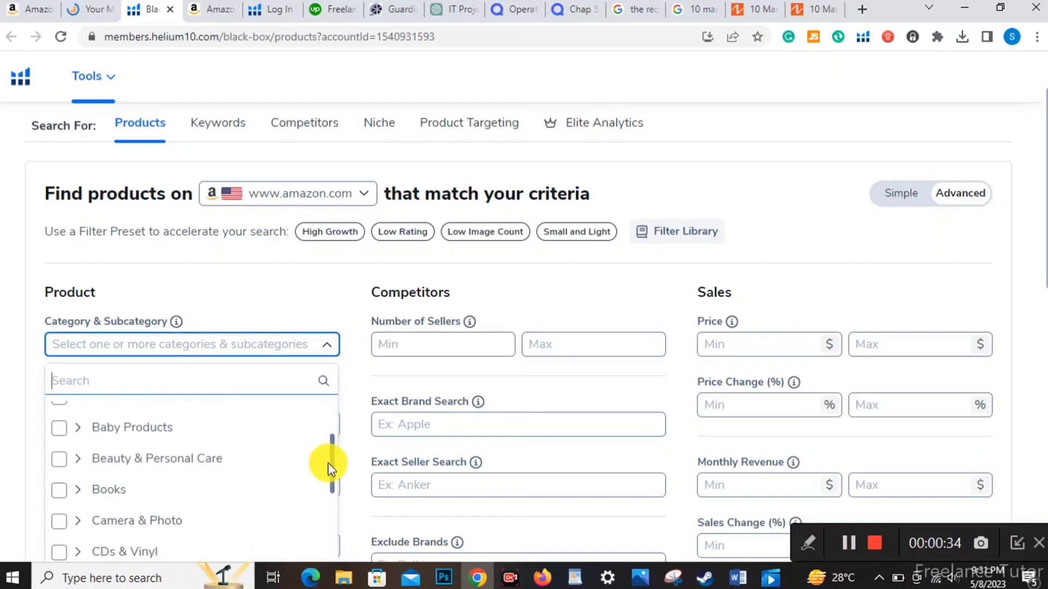
pyautogui.click(60, 458)
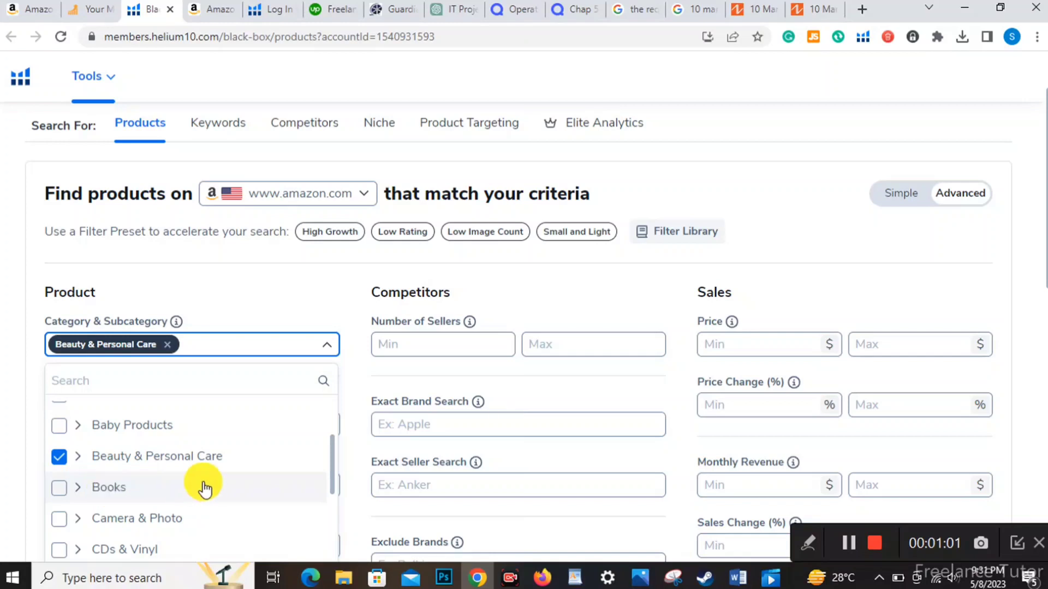
pyautogui.moveTo(332, 470); pyautogui.dragTo(334, 421)
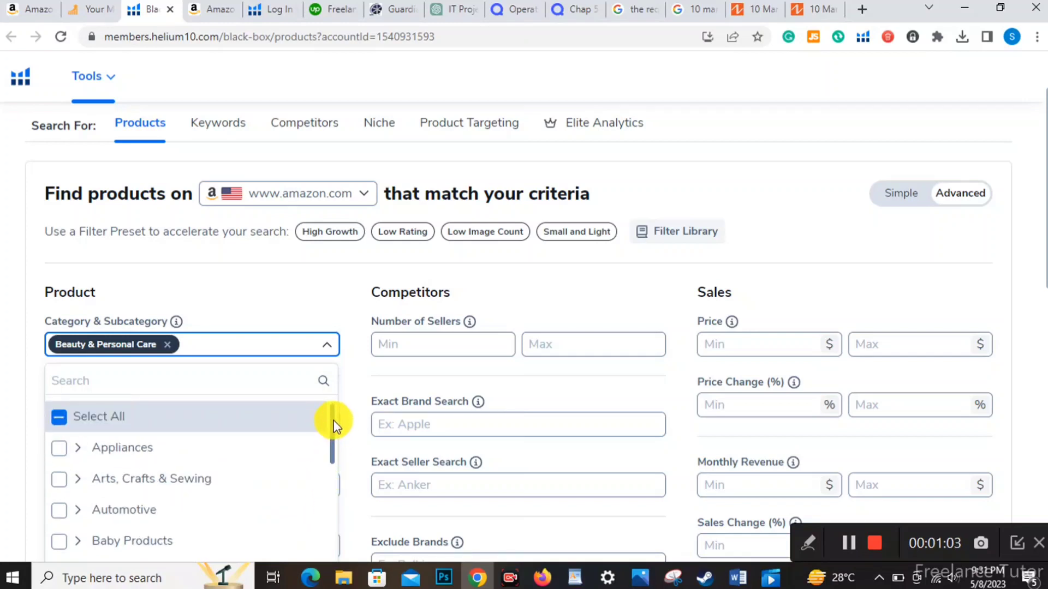
pyautogui.click(62, 422)
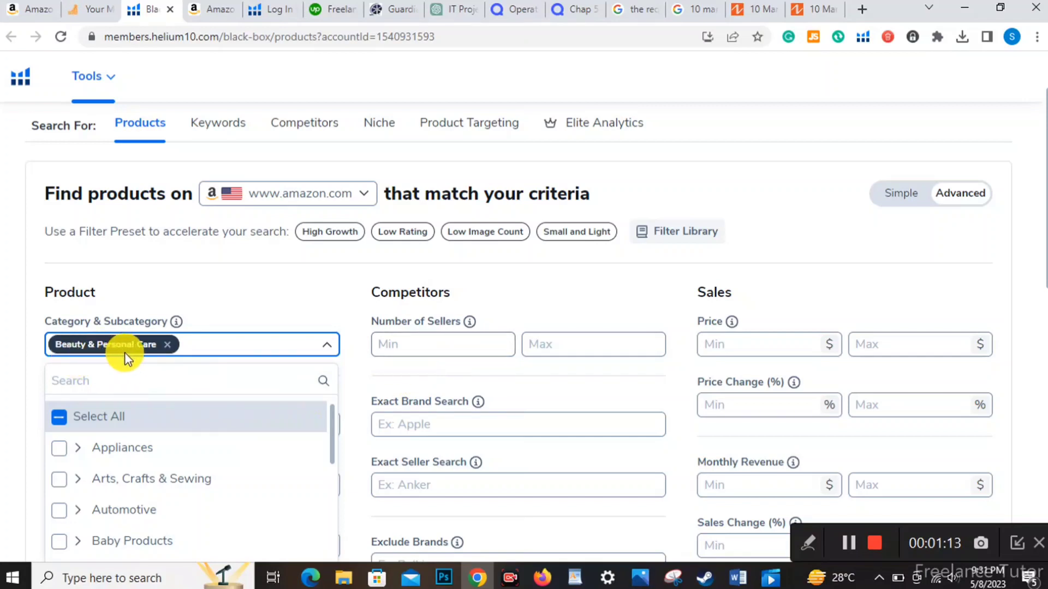
pyautogui.click(546, 282)
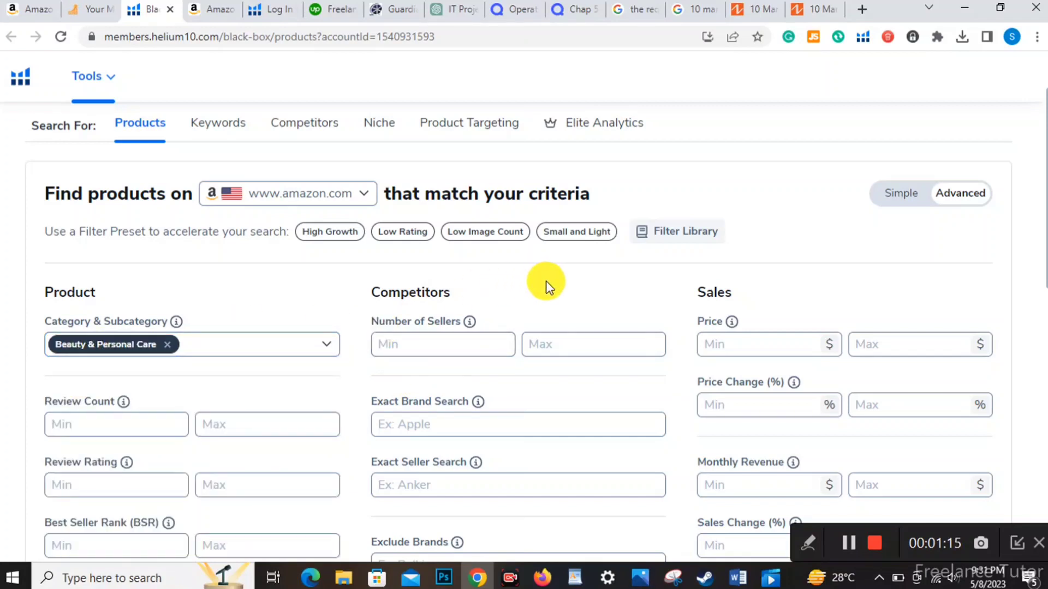
# Step: Set the maximum Number of Sellers to 2000 in the competitor filters
pyautogui.click(398, 346)
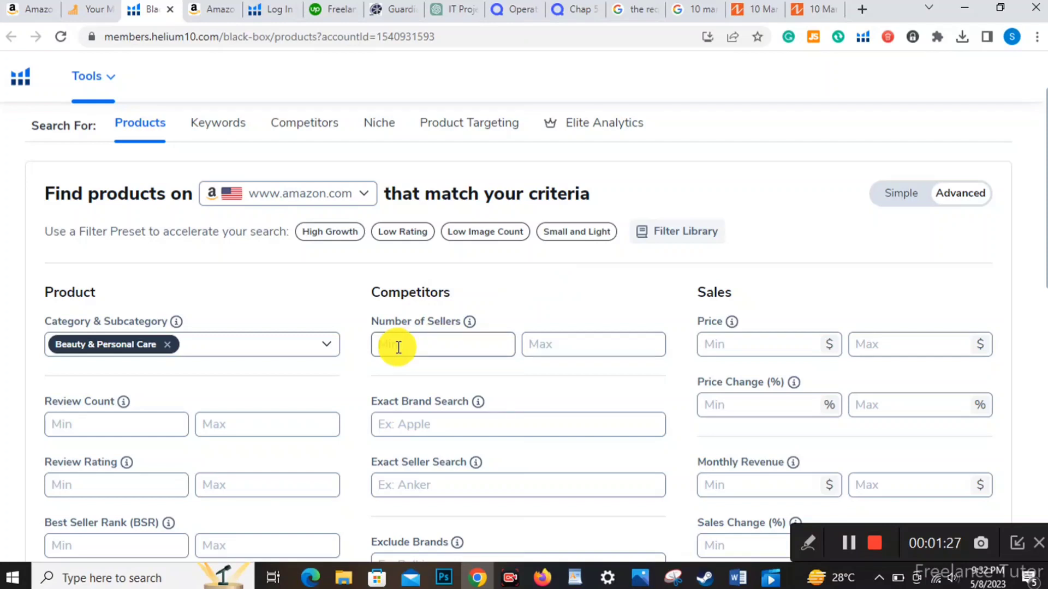
pyautogui.click(553, 344)
pyautogui.write('2000')
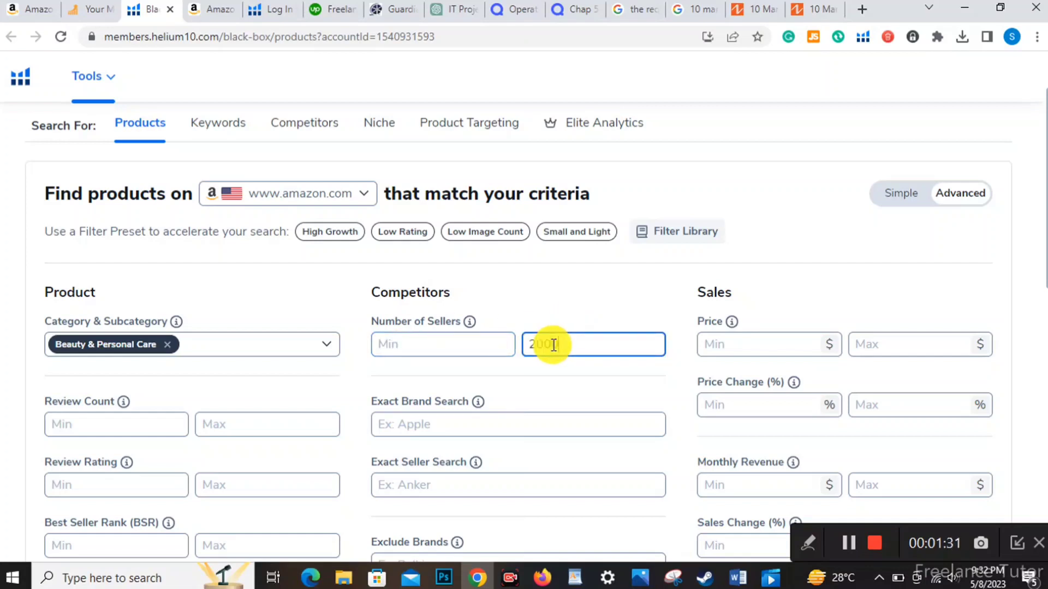
pyautogui.click(442, 346)
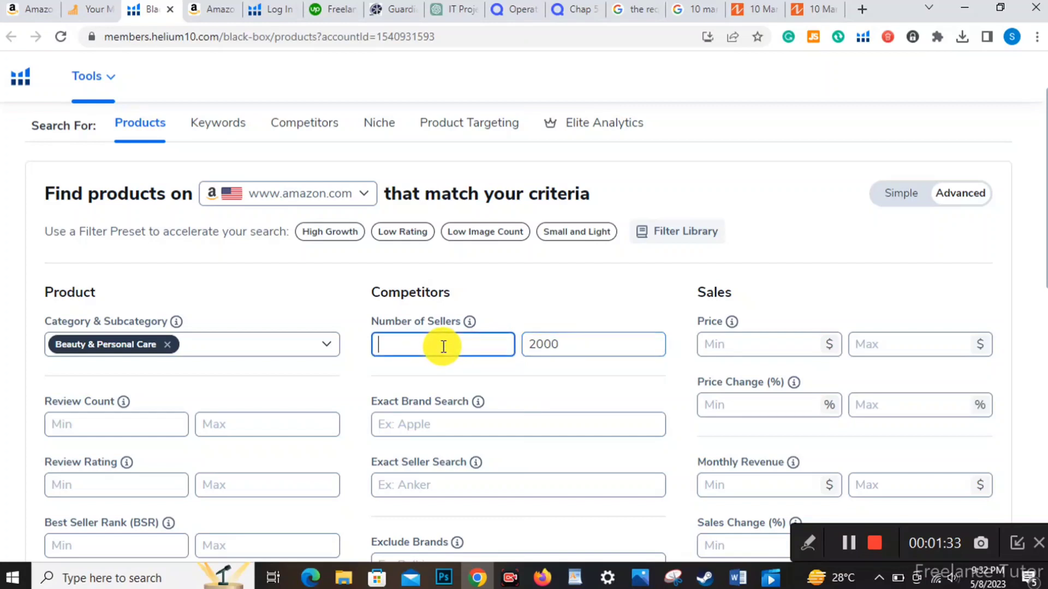
pyautogui.click(564, 351)
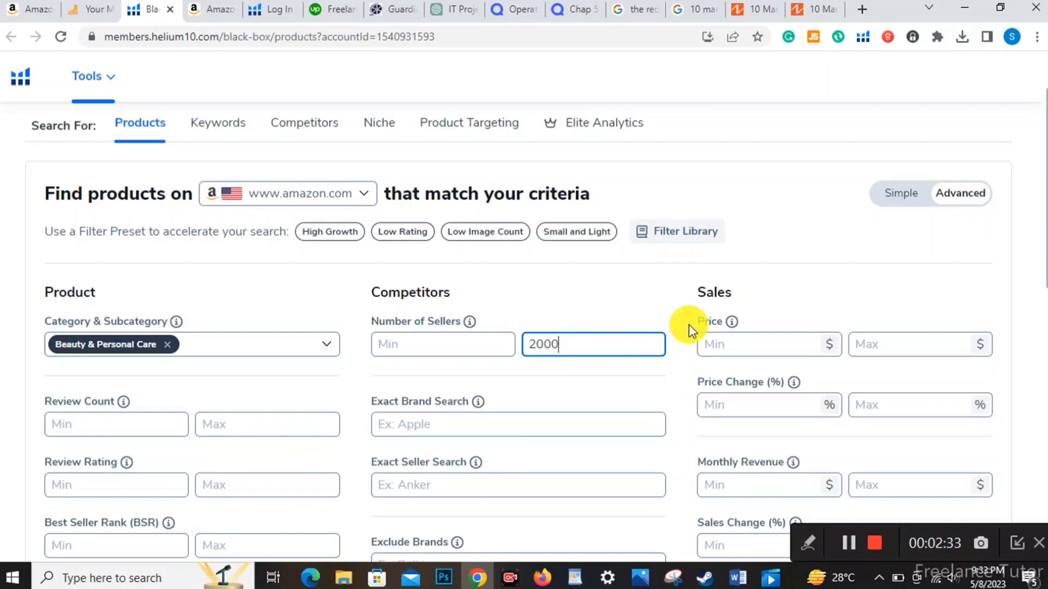
# Step: Set the price filter to a minimum of $9 and a maximum of $30
pyautogui.click(717, 342)
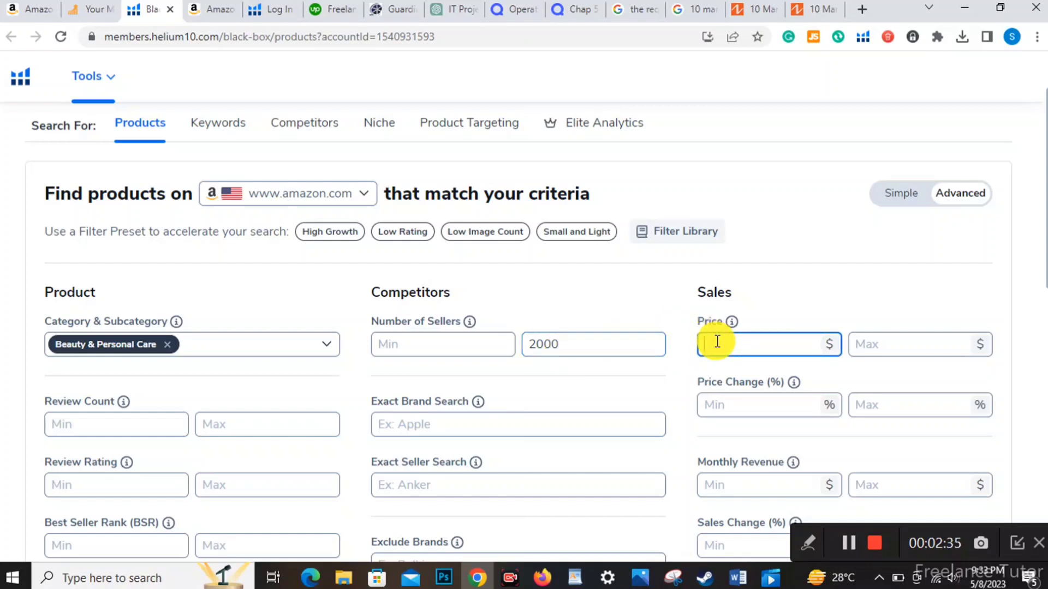
pyautogui.write('9')
pyautogui.click(889, 342)
pyautogui.write('30')
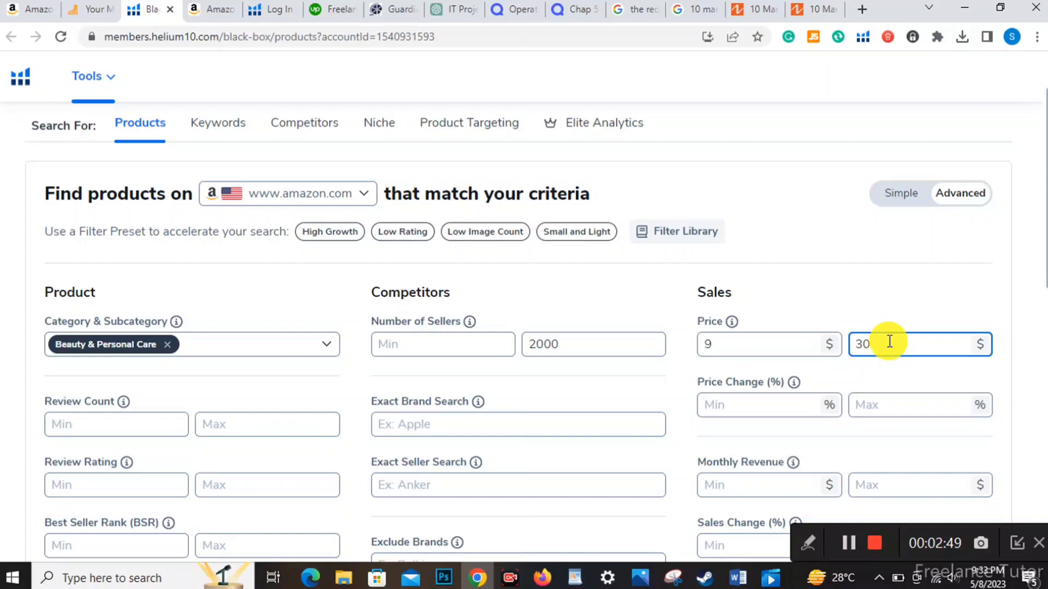
pyautogui.click(732, 349)
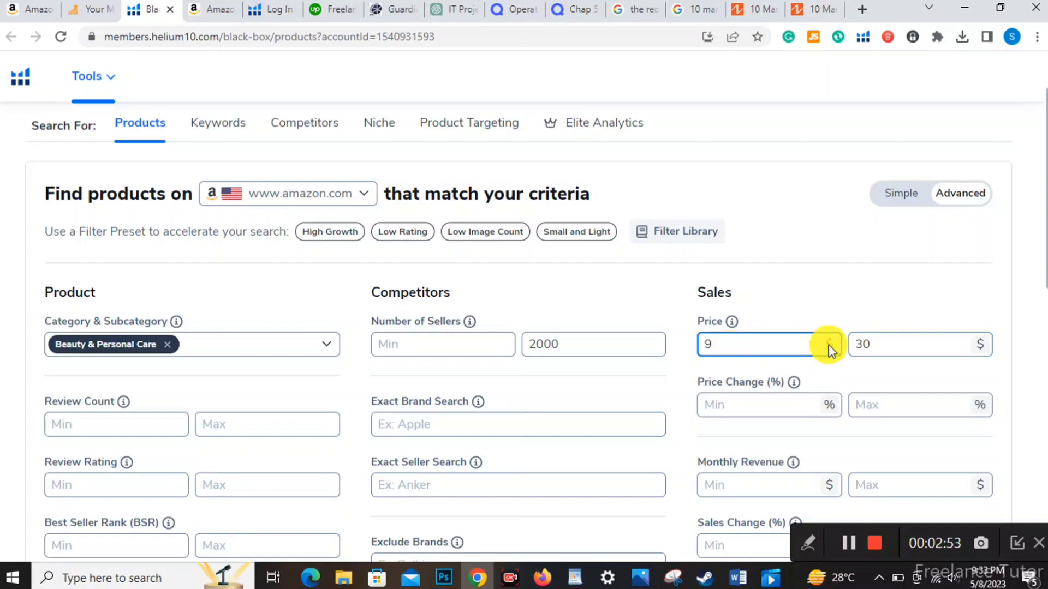
pyautogui.click(884, 350)
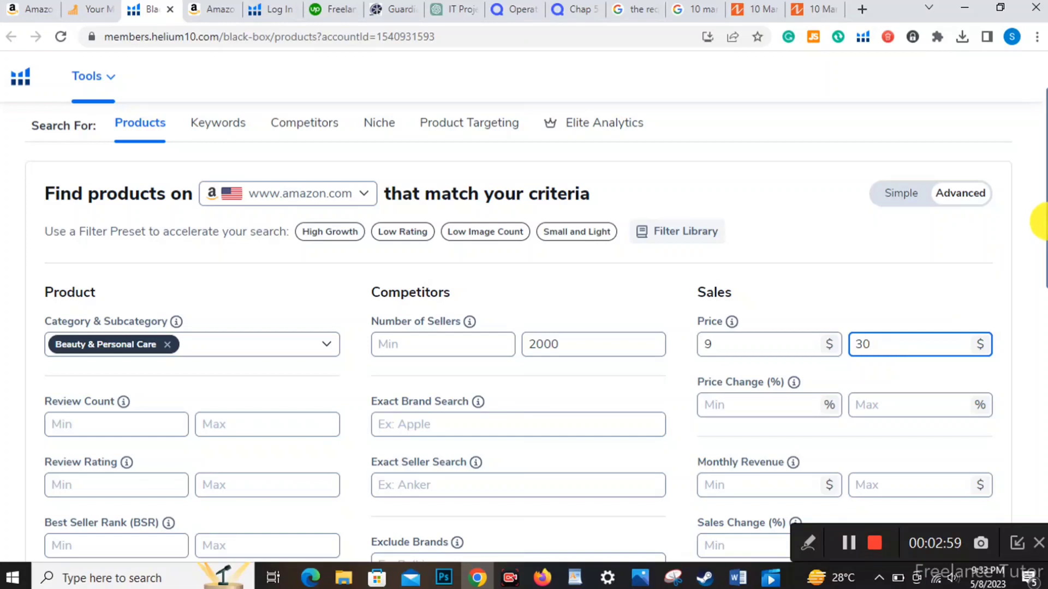
# Step: Set the maximum Review Count to 1000 in the product filters
pyautogui.moveTo(1040, 221); pyautogui.dragTo(1039, 261)
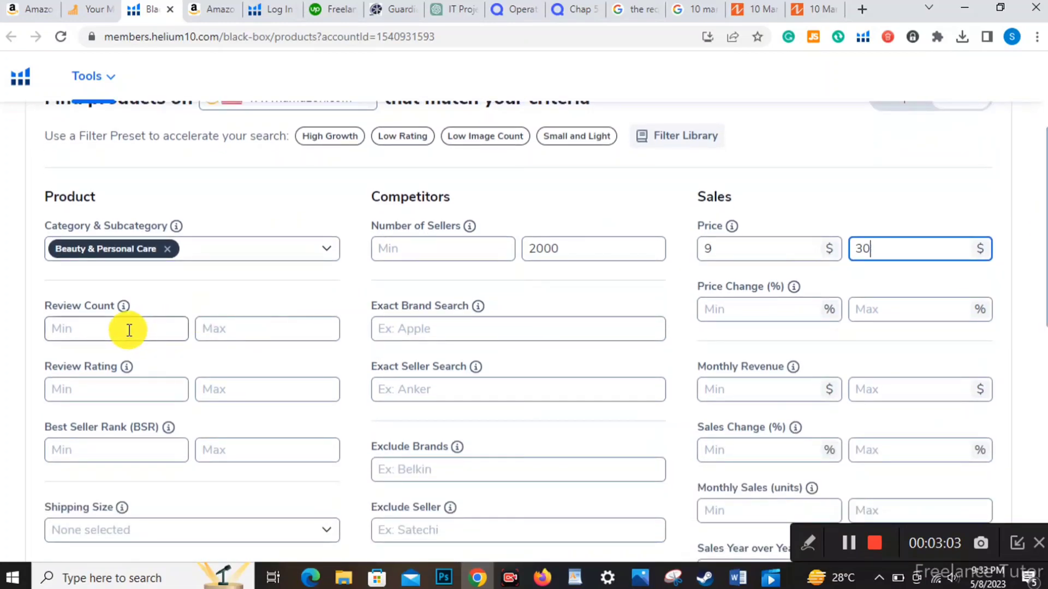
pyautogui.click(227, 333)
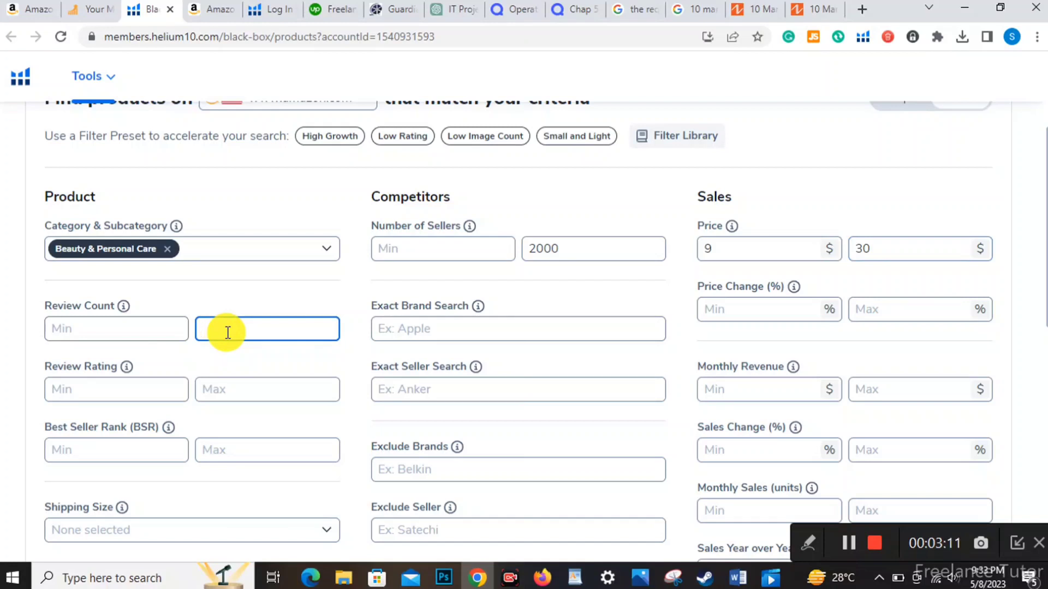
pyautogui.write('100')
pyautogui.write('0')
pyautogui.moveTo(234, 329); pyautogui.dragTo(200, 328)
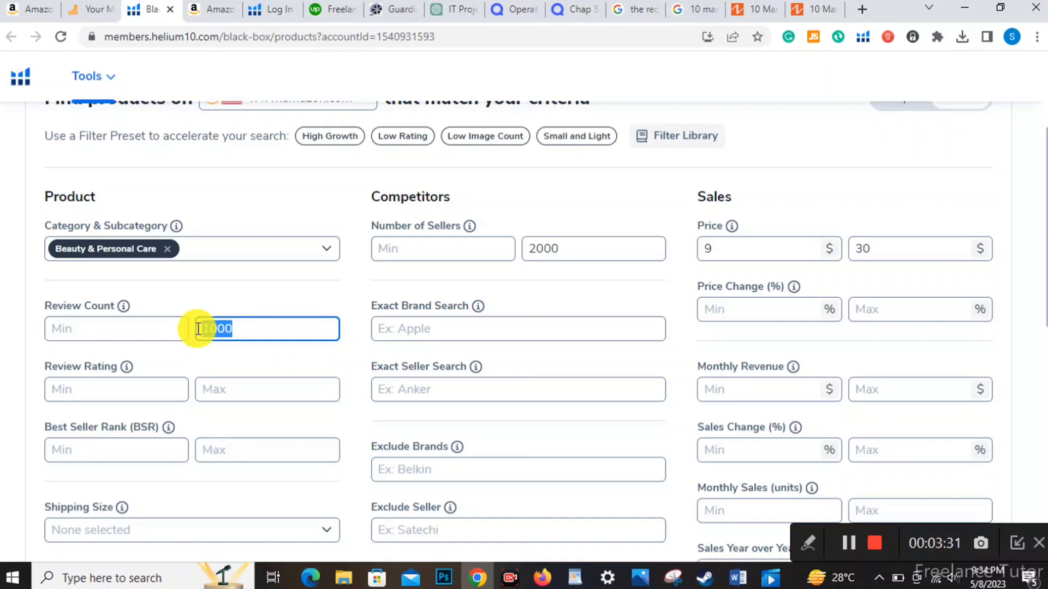
pyautogui.click(260, 296)
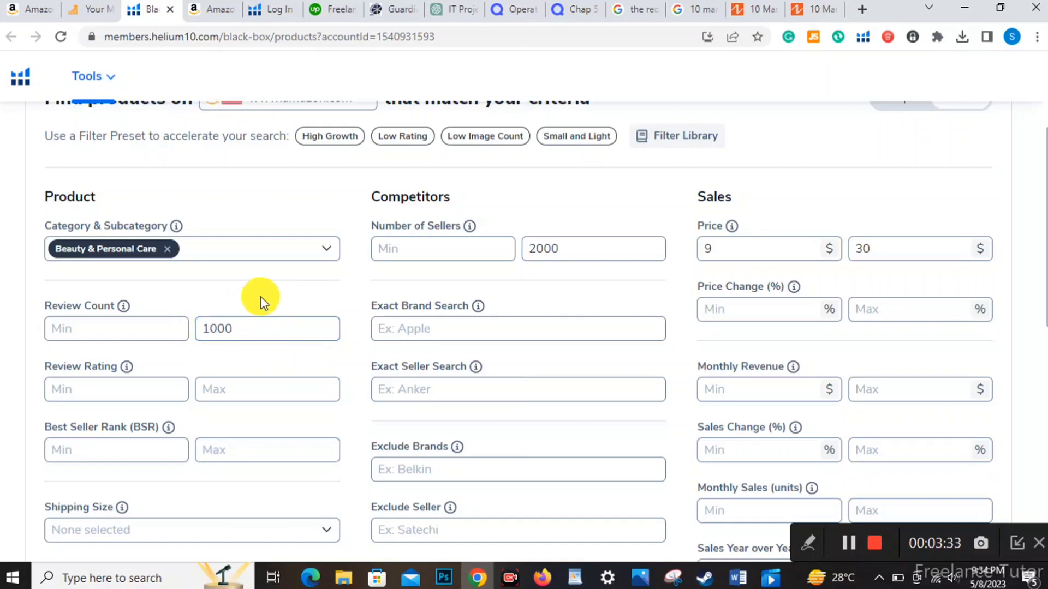
# Step: Set the minimum Review Rating to 4 and leave the maximum empty
pyautogui.click(94, 385)
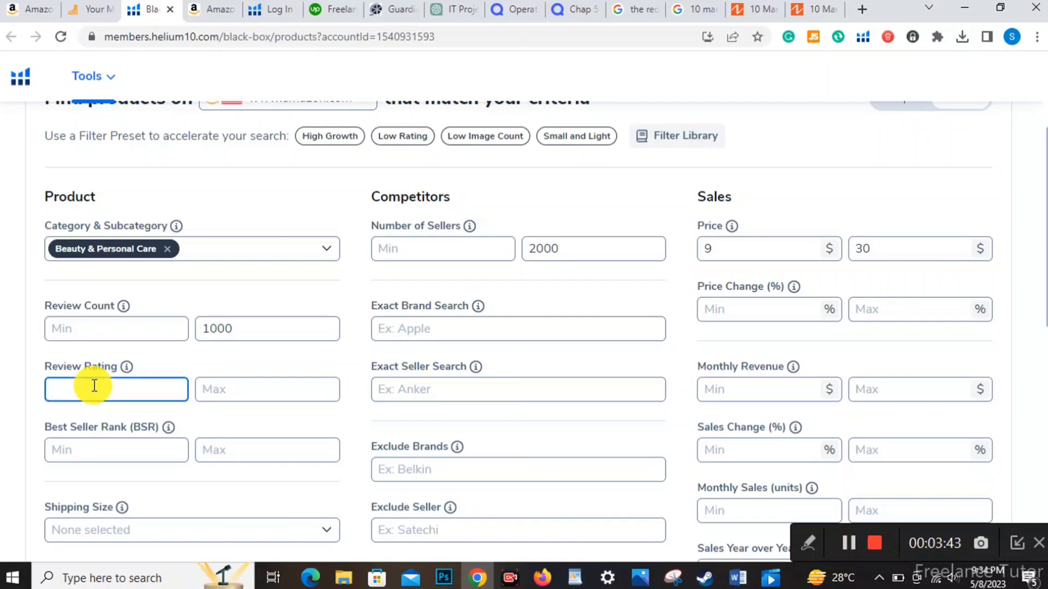
pyautogui.write('4')
pyautogui.click(225, 389)
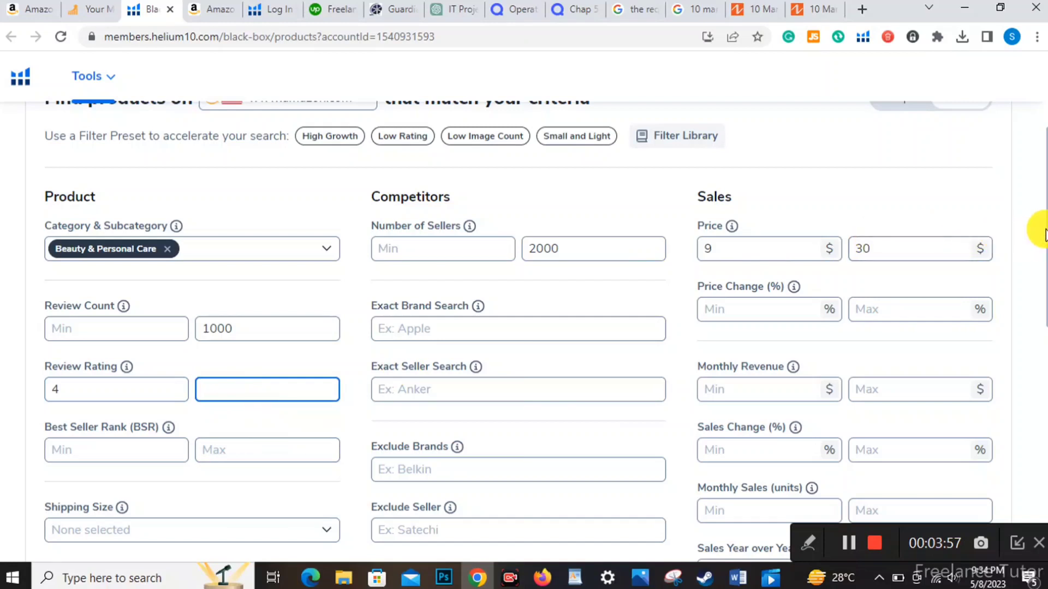
pyautogui.moveTo(1044, 235); pyautogui.dragTo(1042, 288)
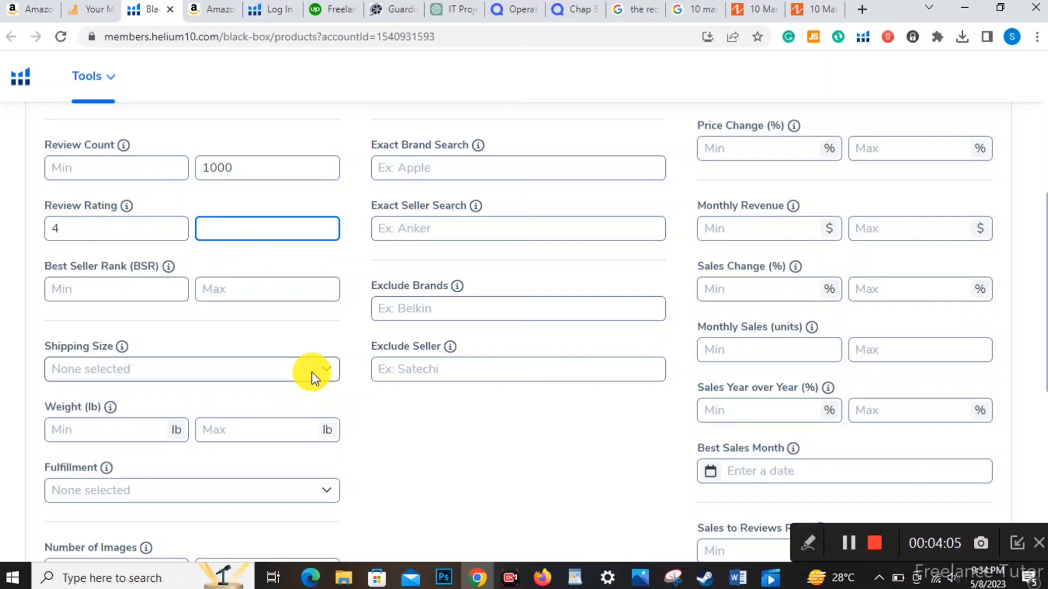
# Step: Set the Shipping Size filter to Small Standard-Size and Large Standard-Size
pyautogui.click(312, 371)
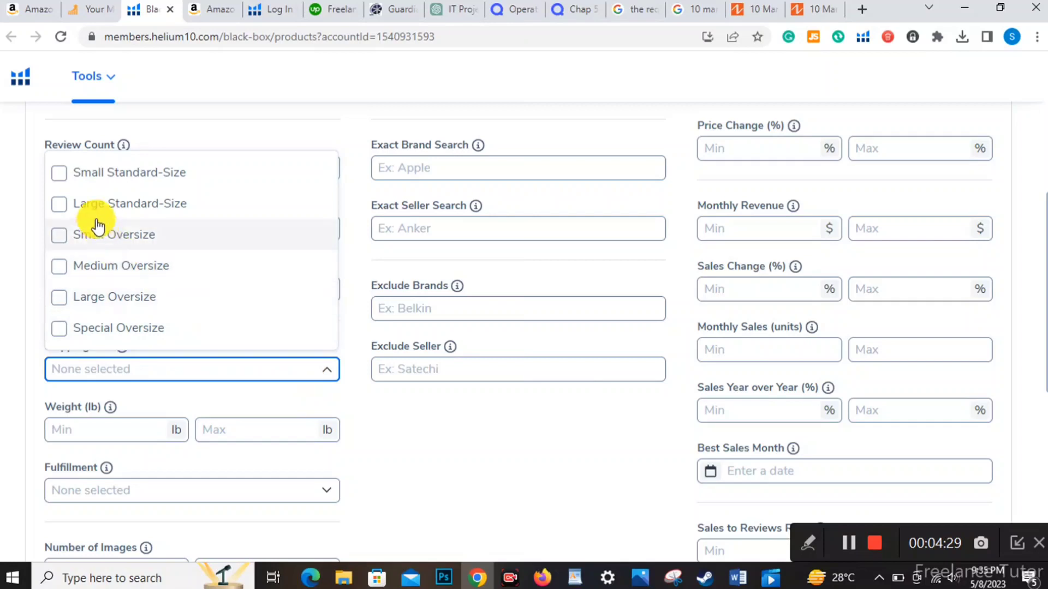
pyautogui.click(60, 175)
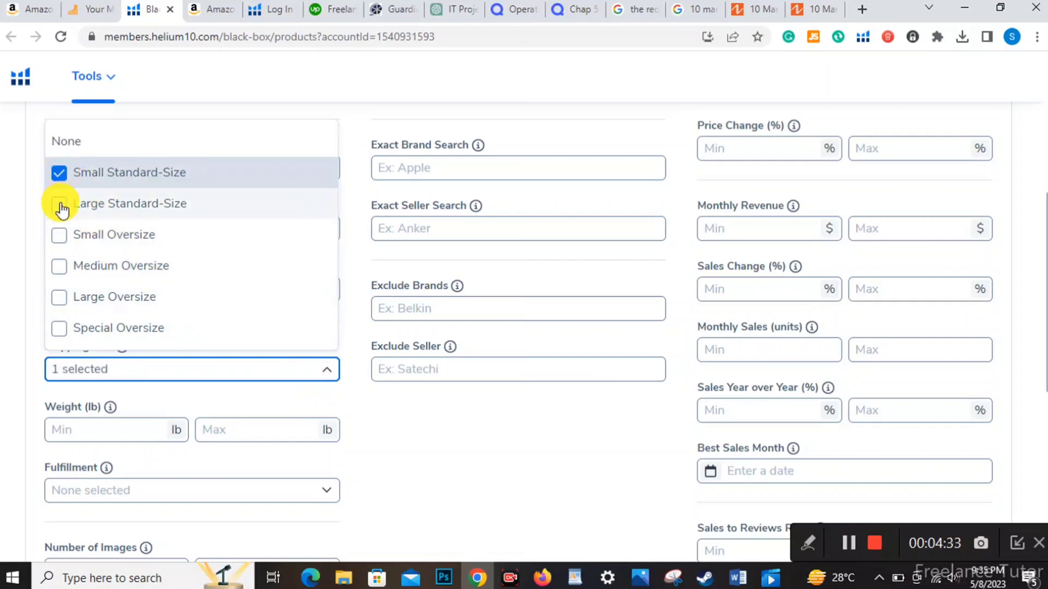
pyautogui.click(61, 206)
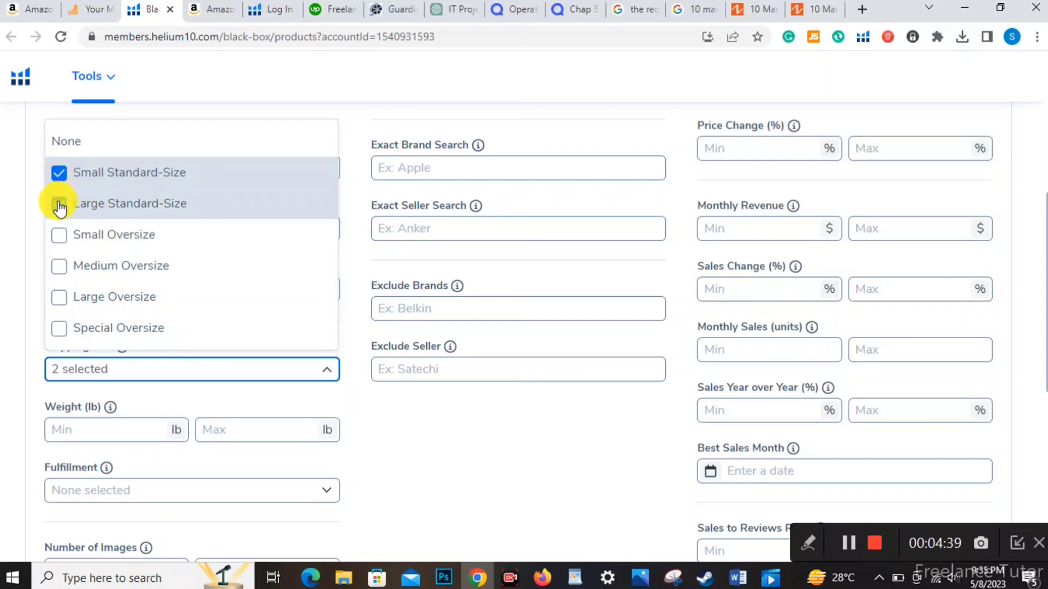
pyautogui.click(12, 241)
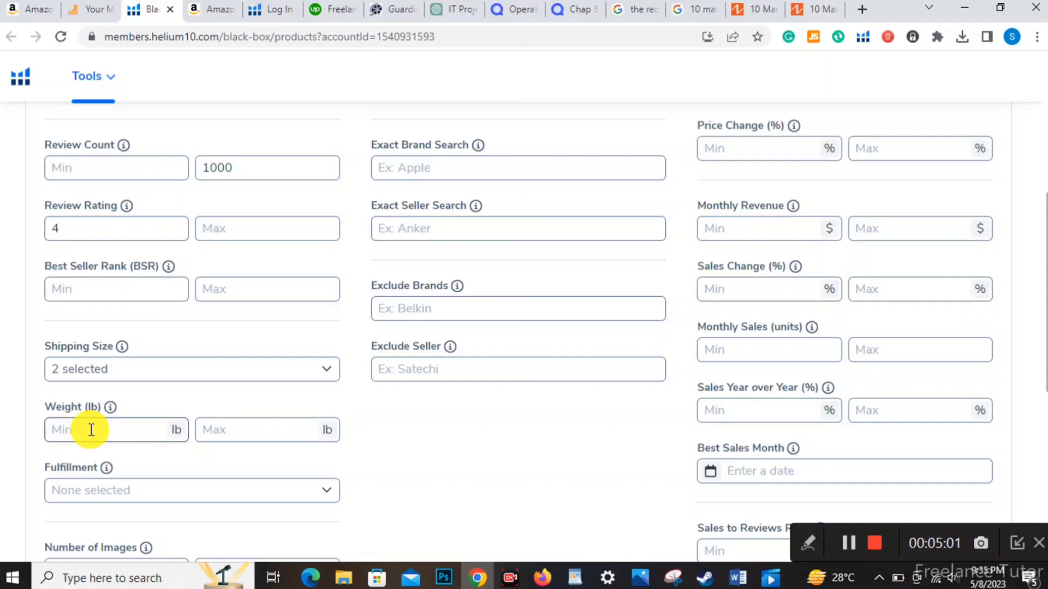
# Step: Set the maximum Weight to 2 lb in the product filters, leaving the minimum empty
pyautogui.click(225, 430)
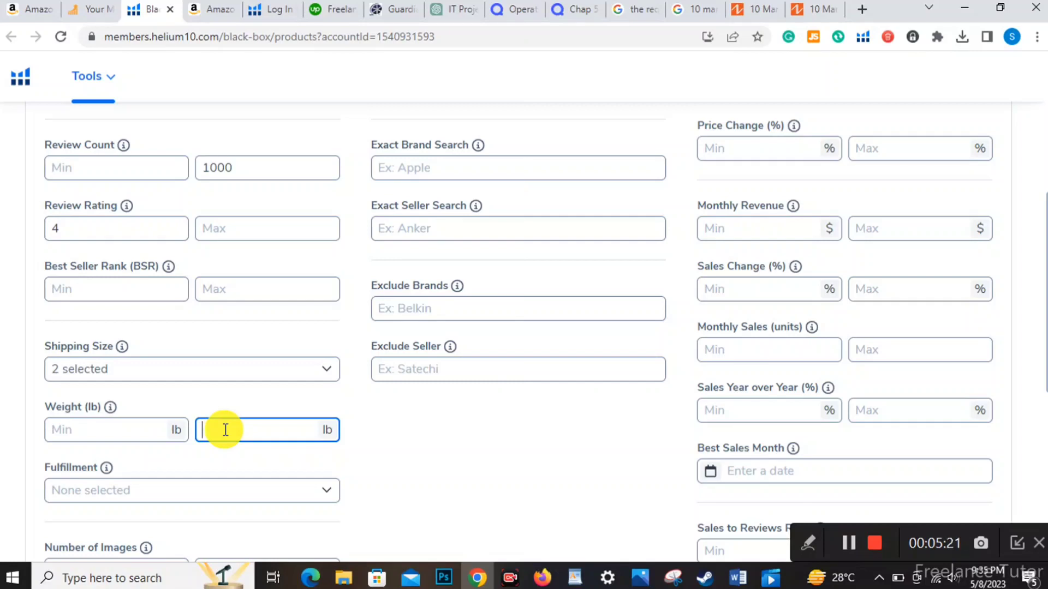
pyautogui.write('2')
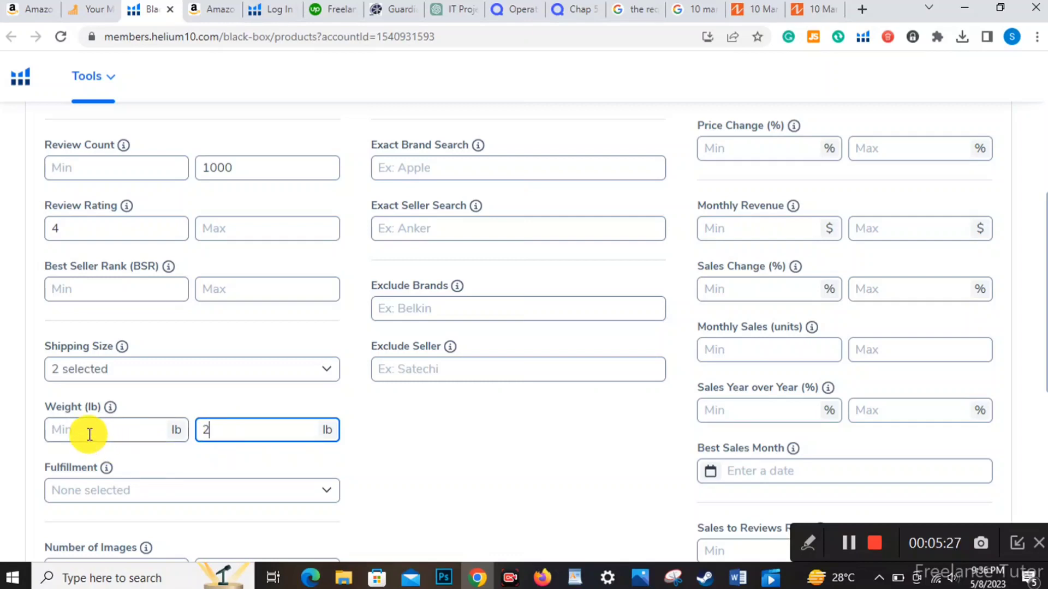
pyautogui.press('BackSpace')
pyautogui.write('2')
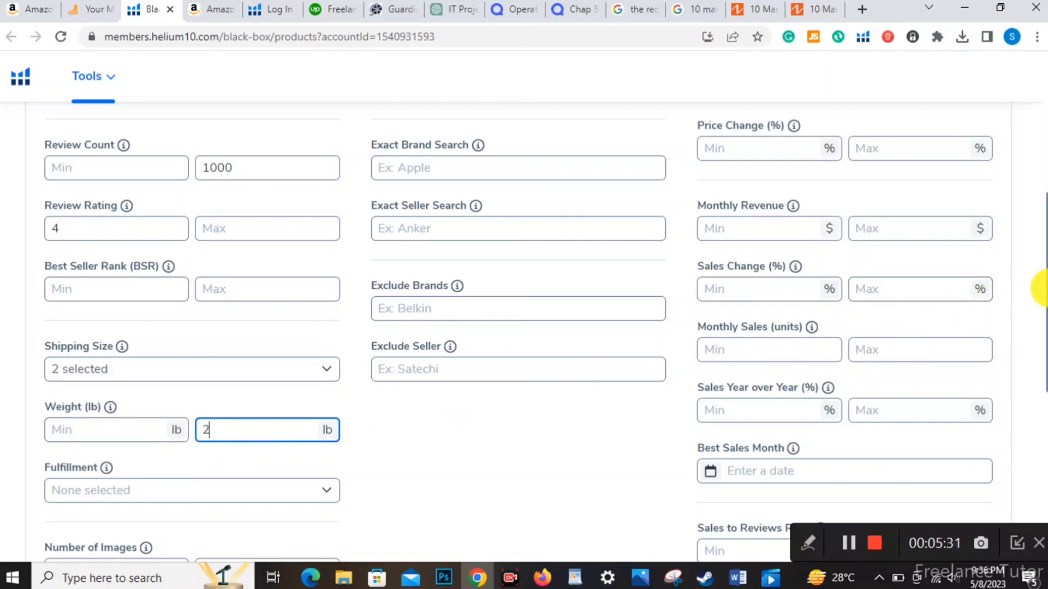
# Step: Limit the Fulfillment filter to FBA only
pyautogui.scroll(-1, 1042, 289)
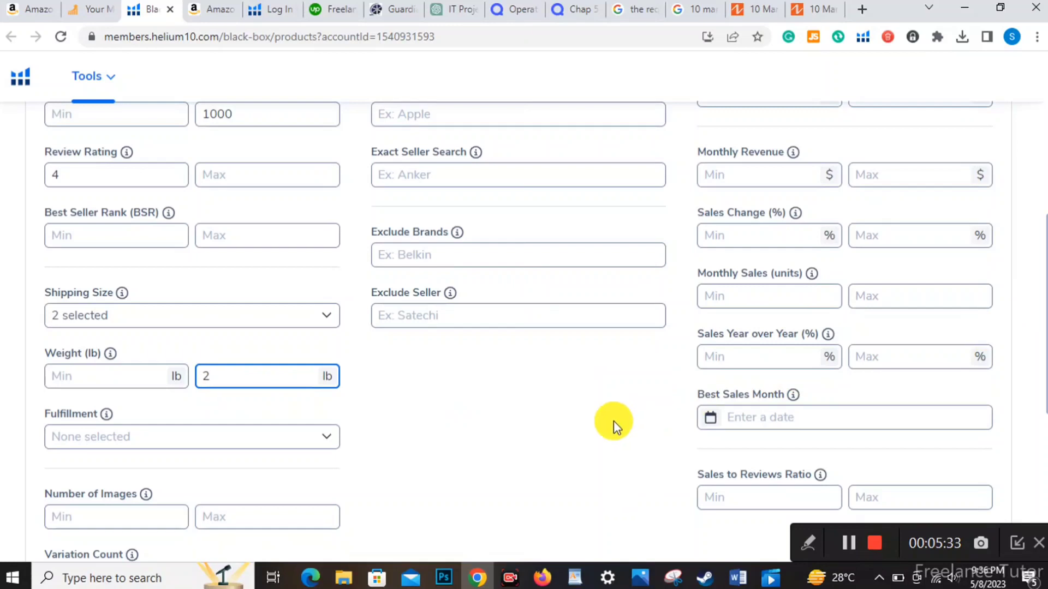
pyautogui.click(324, 437)
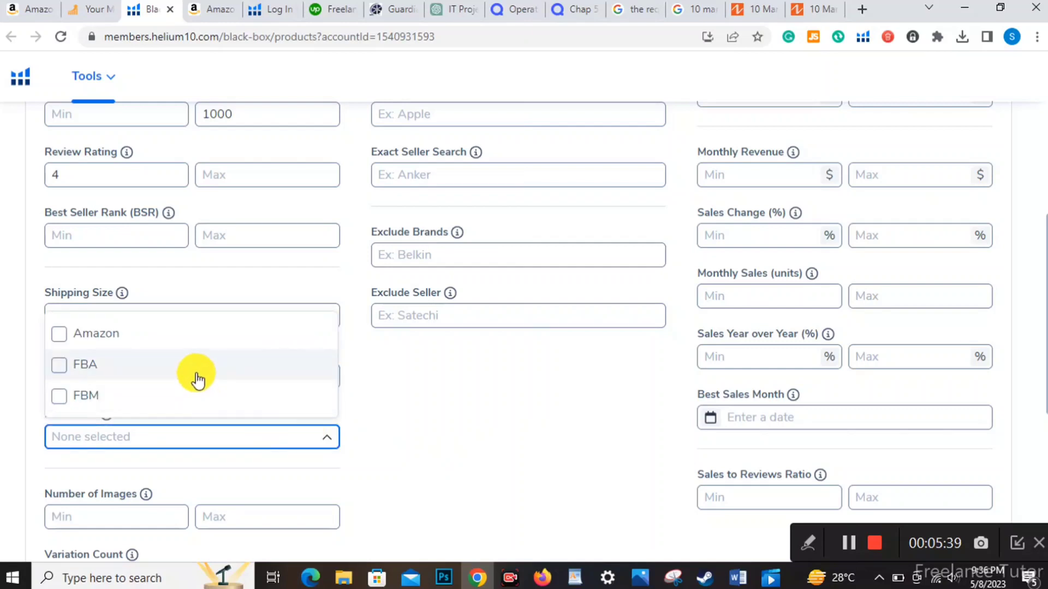
pyautogui.click(59, 366)
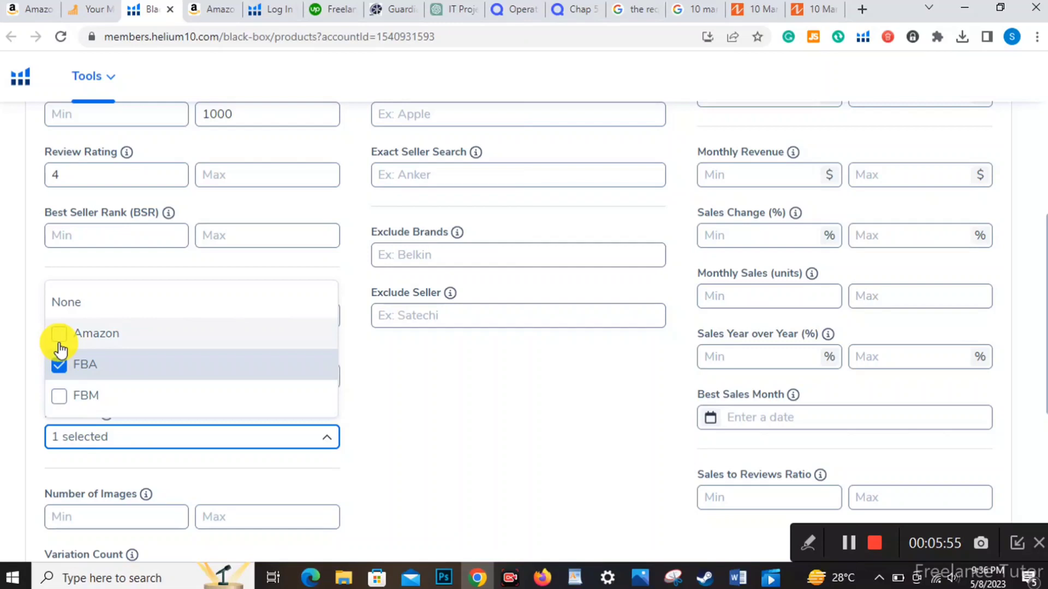
pyautogui.click(22, 386)
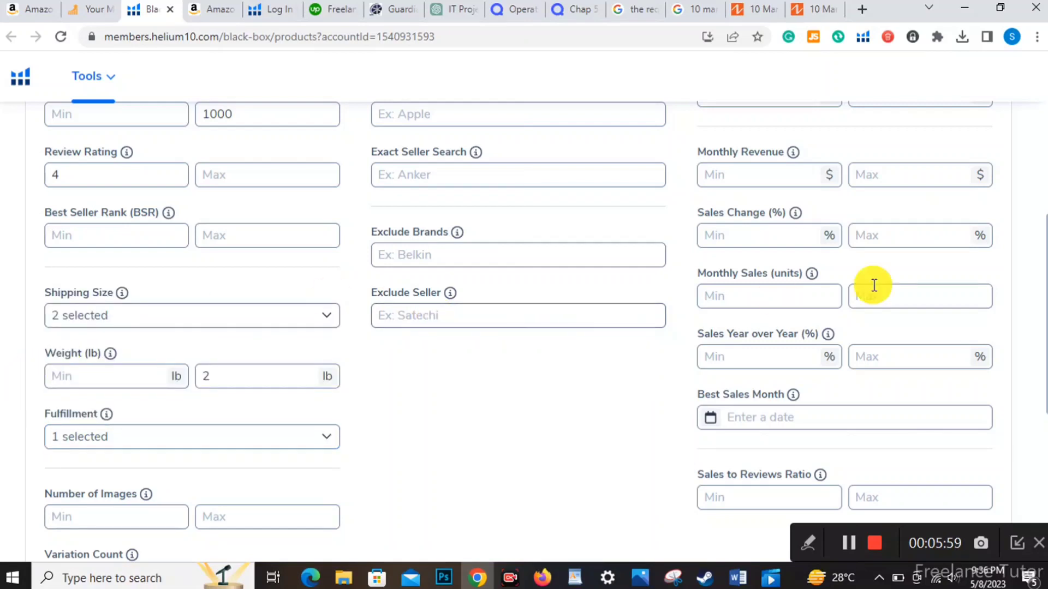
pyautogui.moveTo(1041, 273); pyautogui.dragTo(1042, 349)
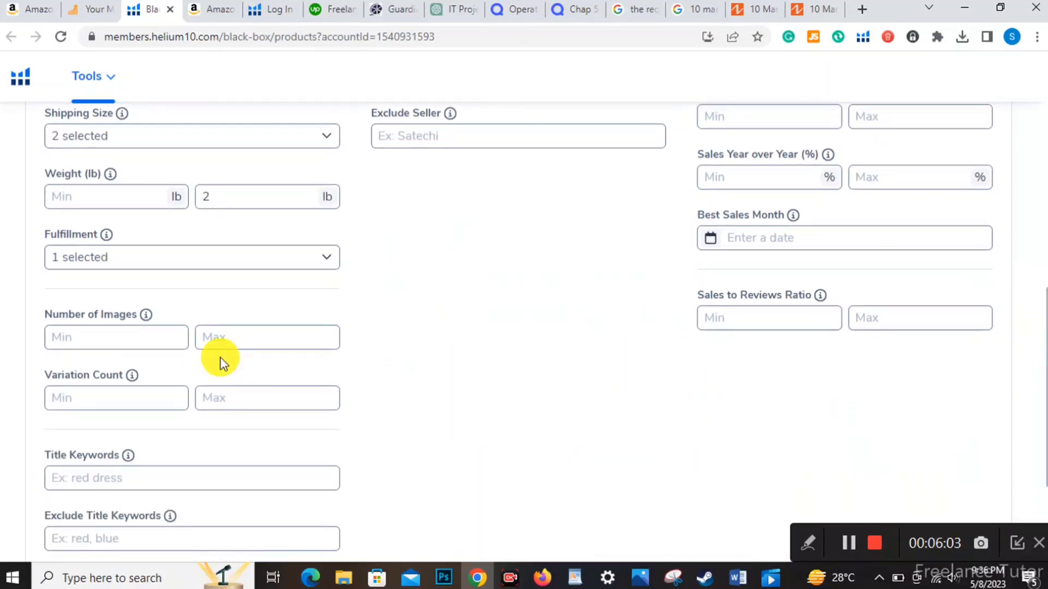
pyautogui.click(136, 341)
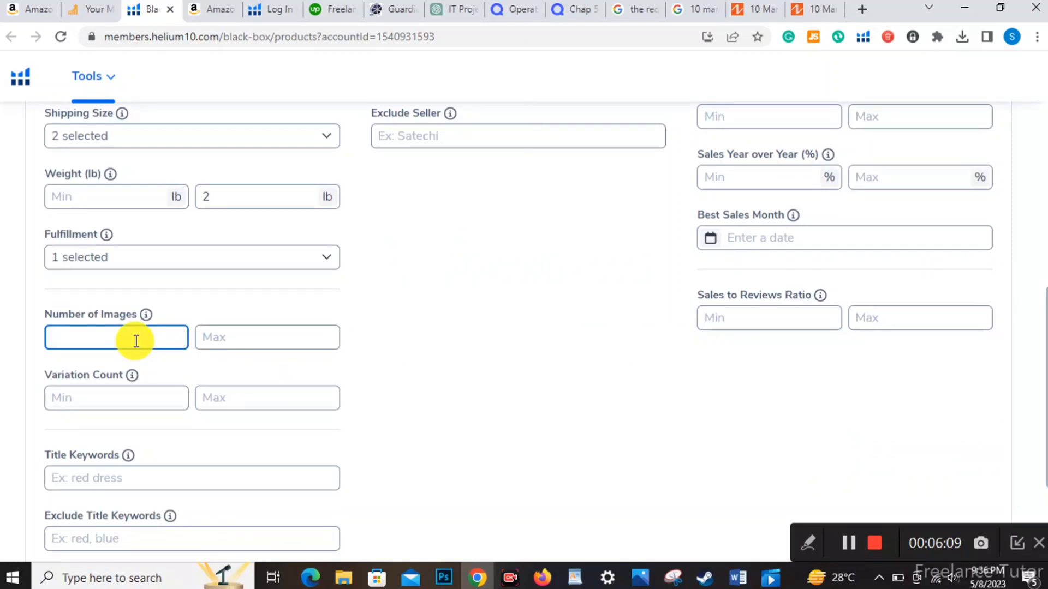
pyautogui.click(234, 343)
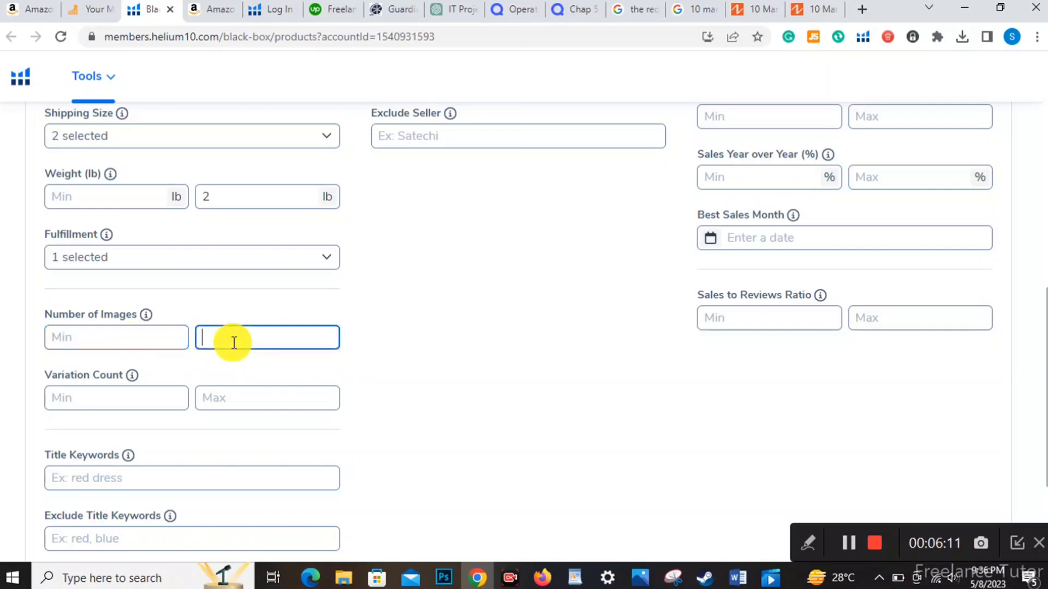
pyautogui.click(384, 361)
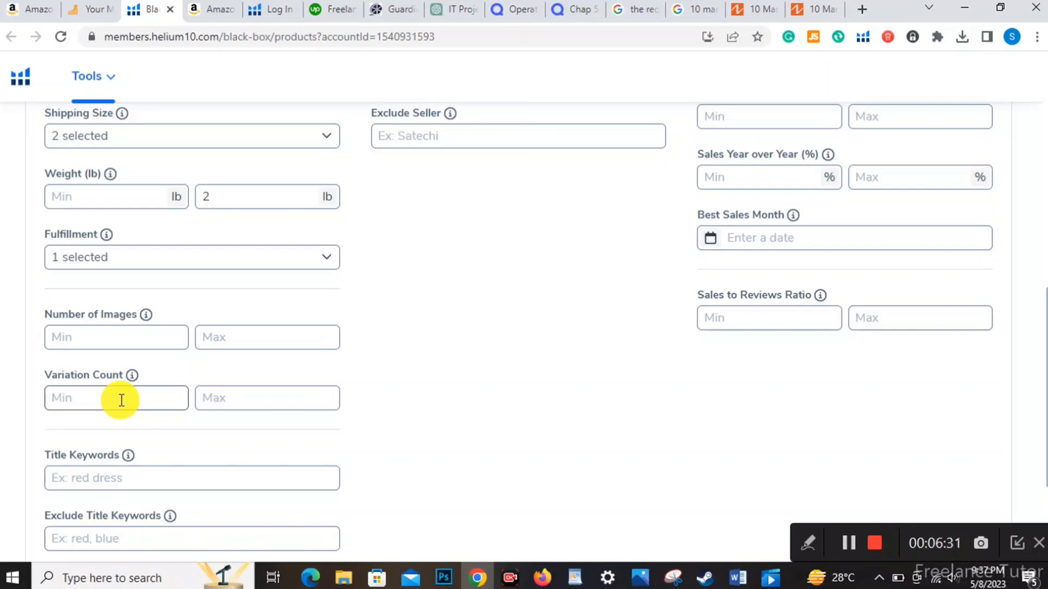
# Step: Set the maximum Variation Count to 3, leaving the minimum empty
pyautogui.click(210, 401)
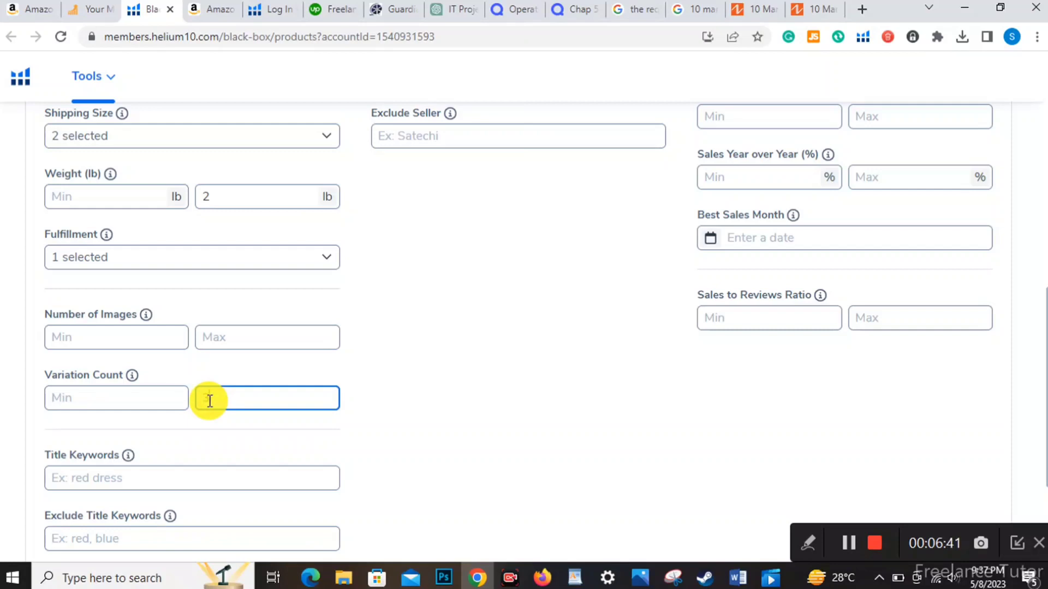
pyautogui.write('3')
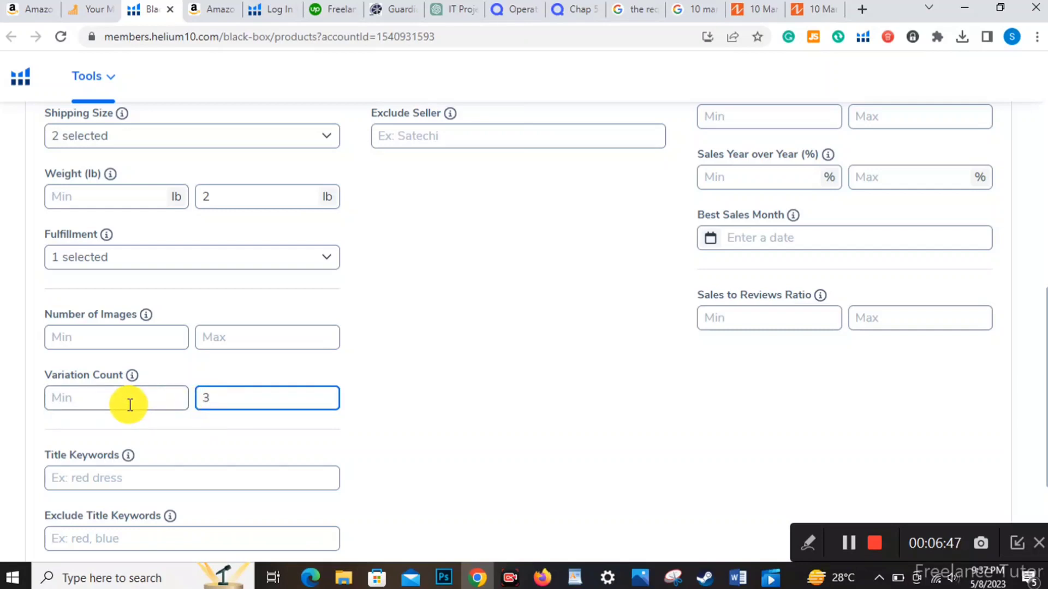
pyautogui.press('BackSpace')
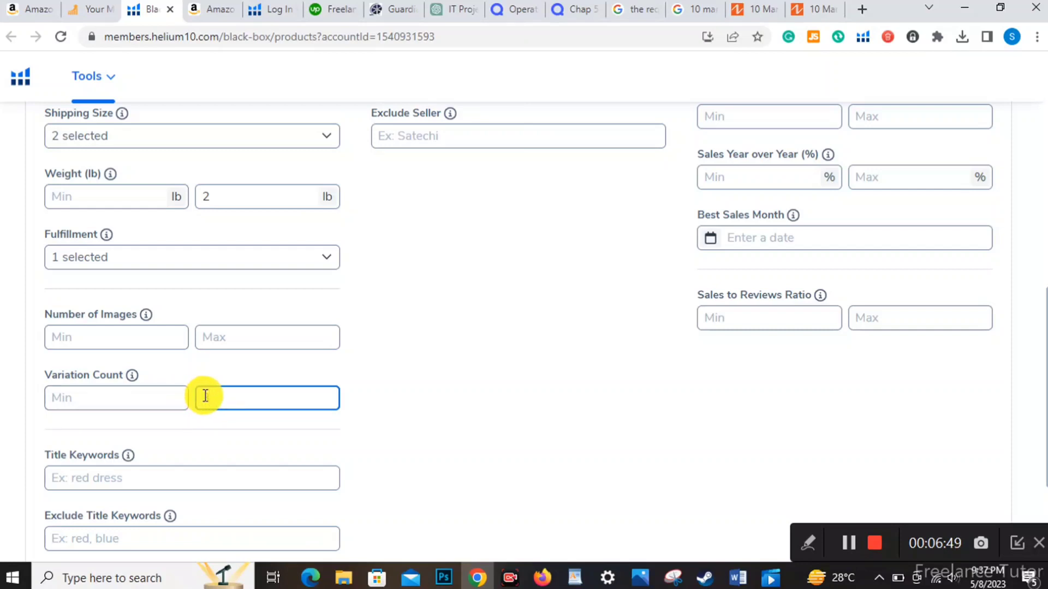
pyautogui.write('3')
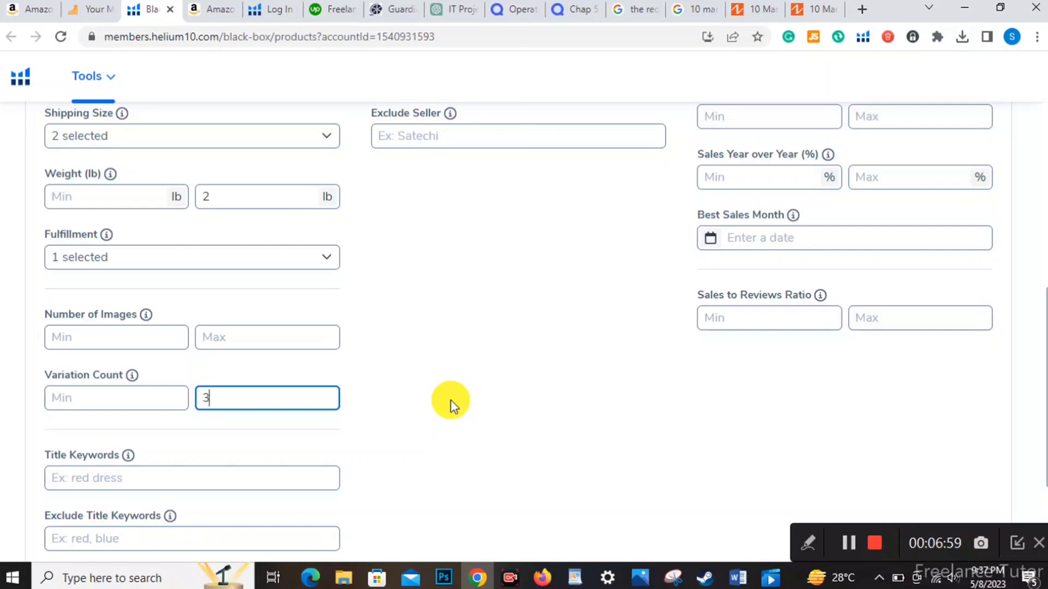
pyautogui.click(538, 433)
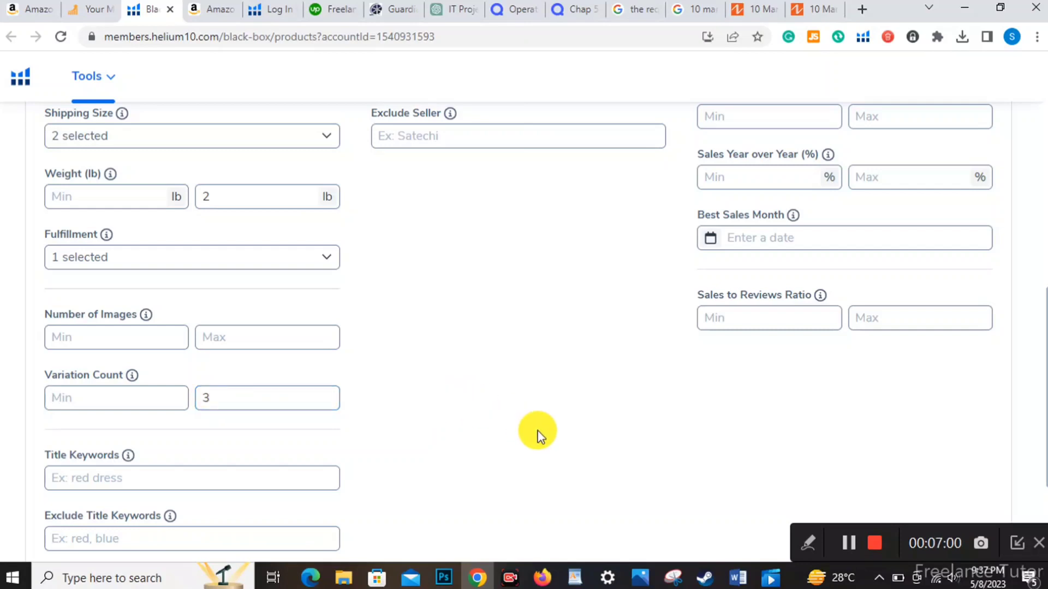
pyautogui.click(197, 478)
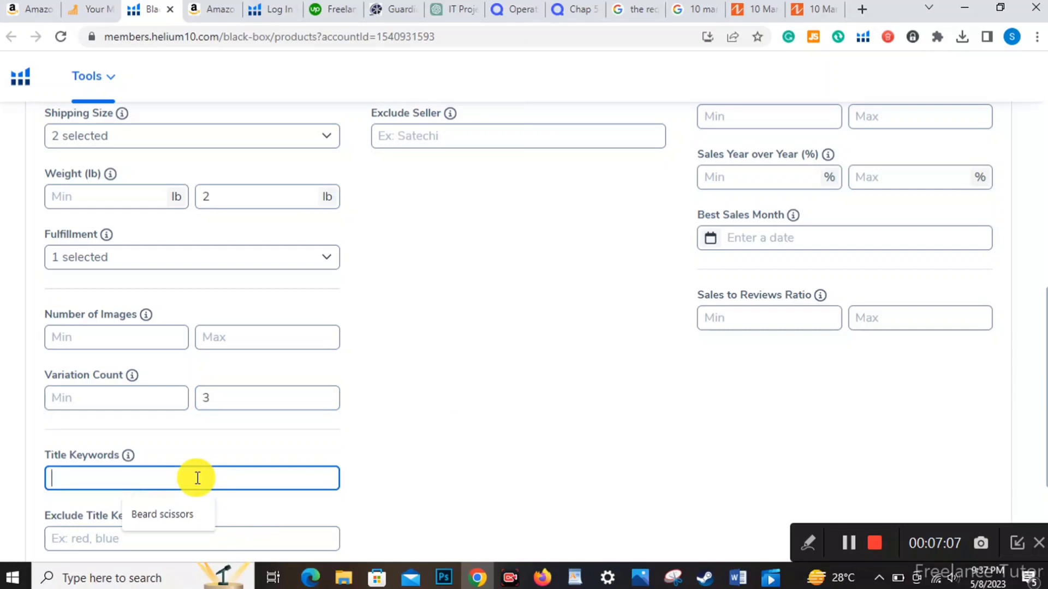
pyautogui.click(388, 477)
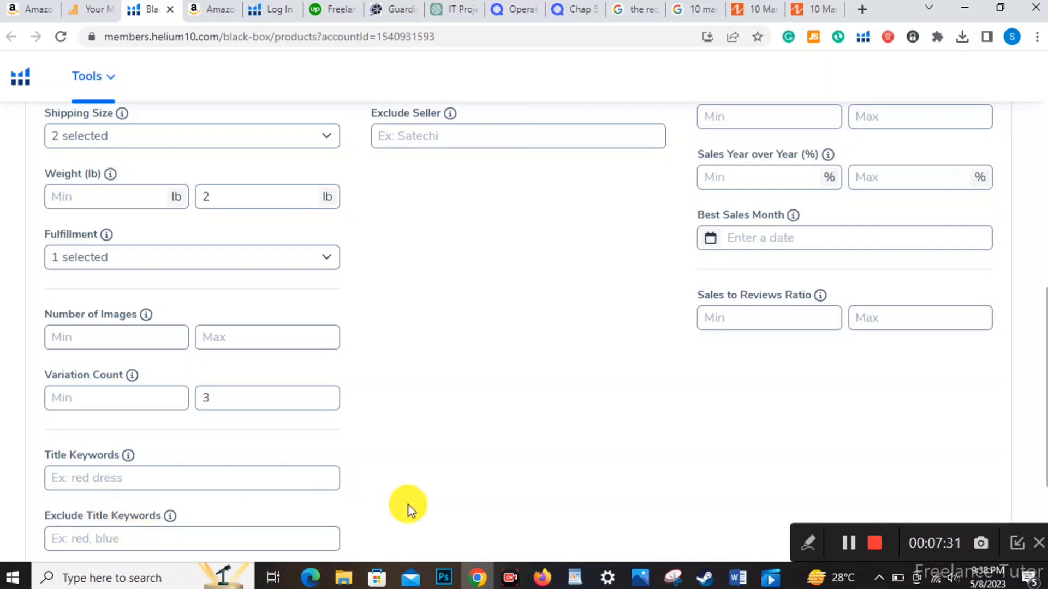
pyautogui.scroll(-3, 409, 508)
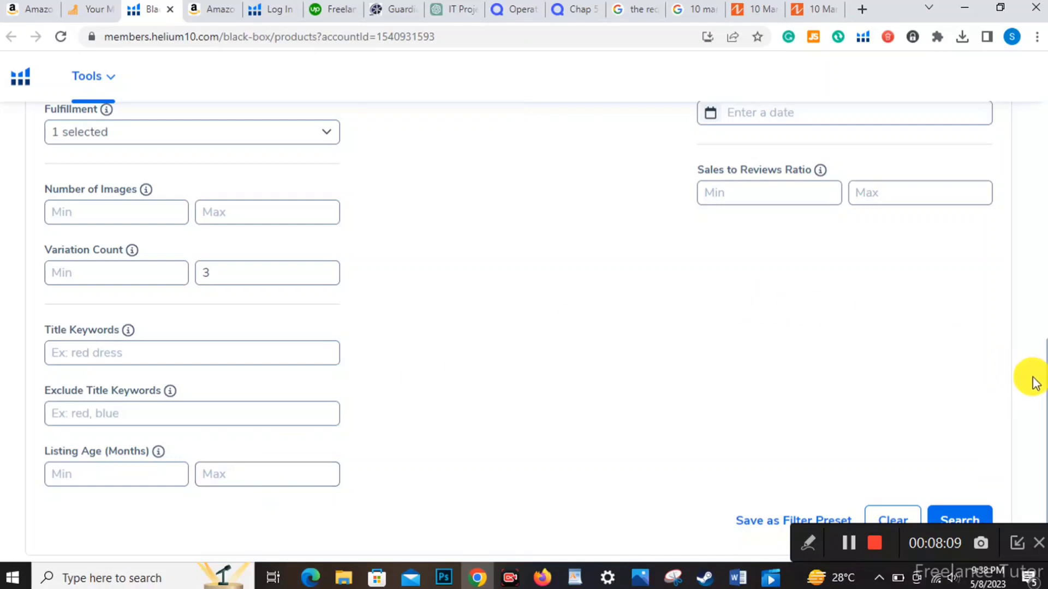
pyautogui.scroll(5, 1031, 360)
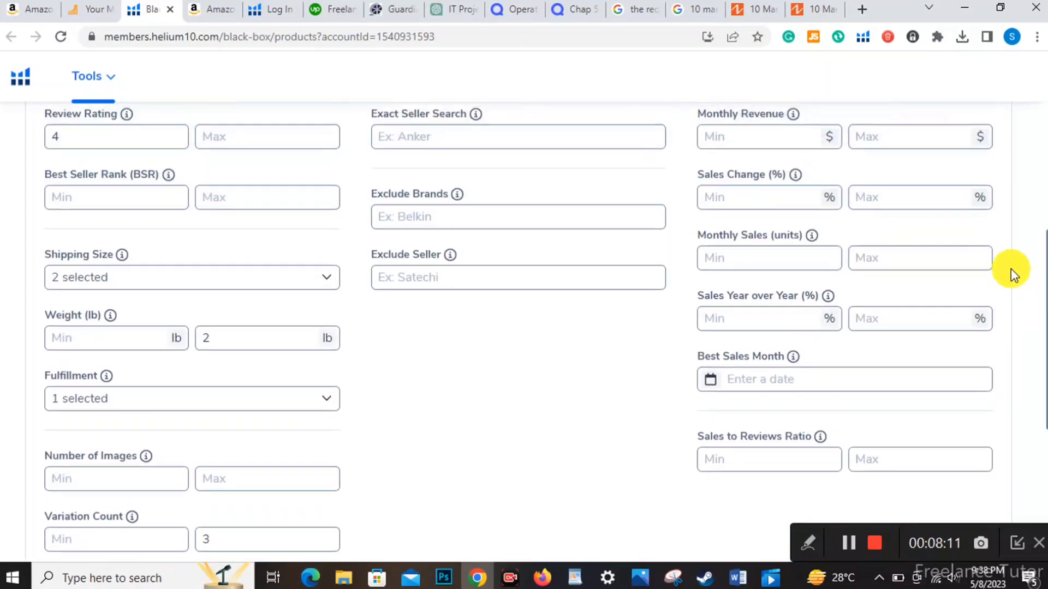
pyautogui.scroll(3, 1011, 268)
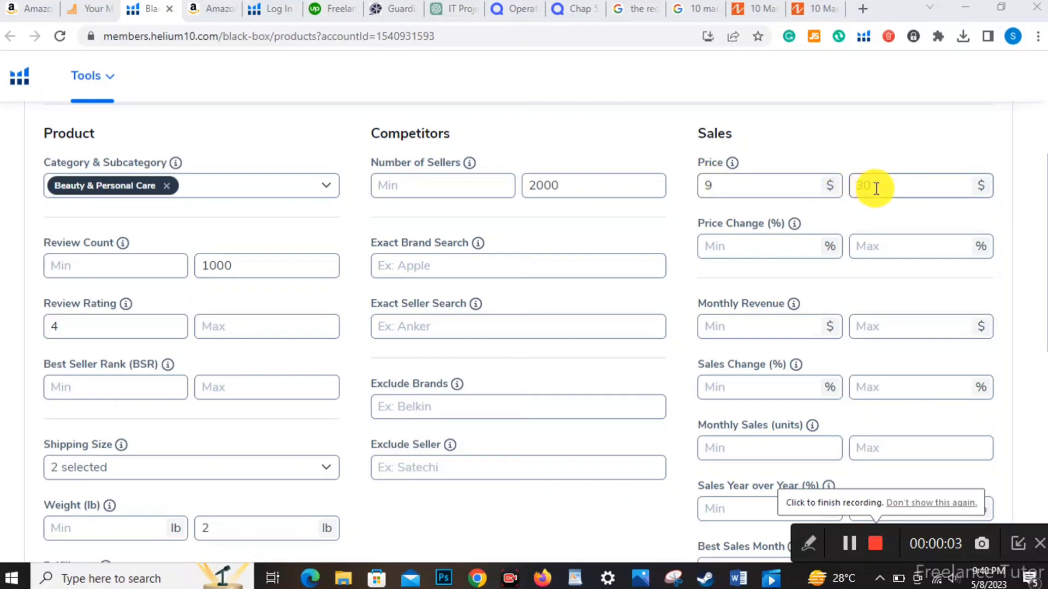
pyautogui.click(724, 182)
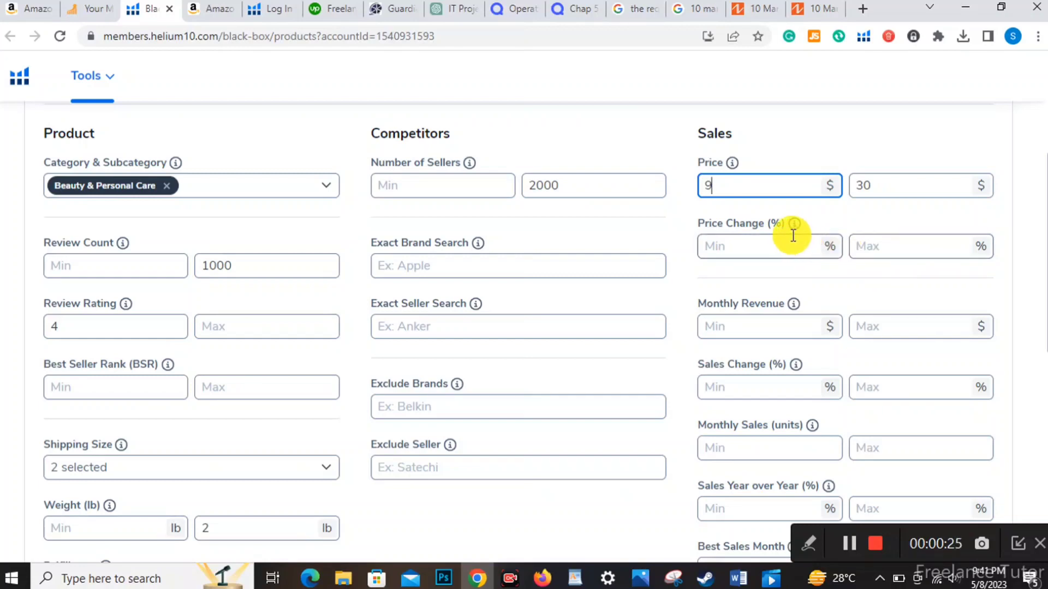
pyautogui.moveTo(795, 229)
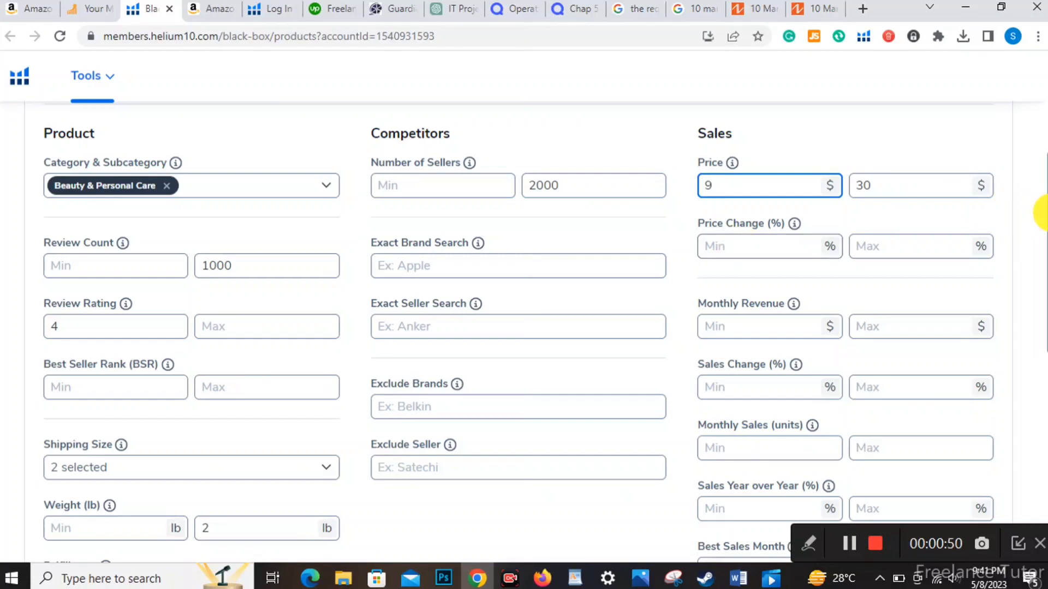
# Step: Set the Monthly Revenue filter to a minimum of $5000 and a maximum of $20000
pyautogui.moveTo(1044, 212); pyautogui.dragTo(1043, 282)
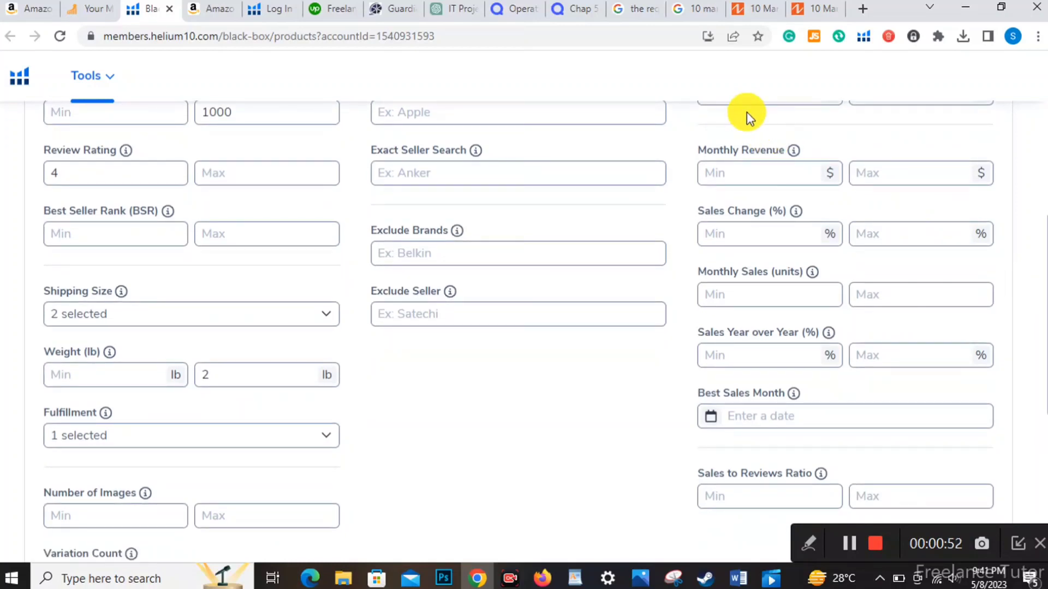
pyautogui.click(720, 178)
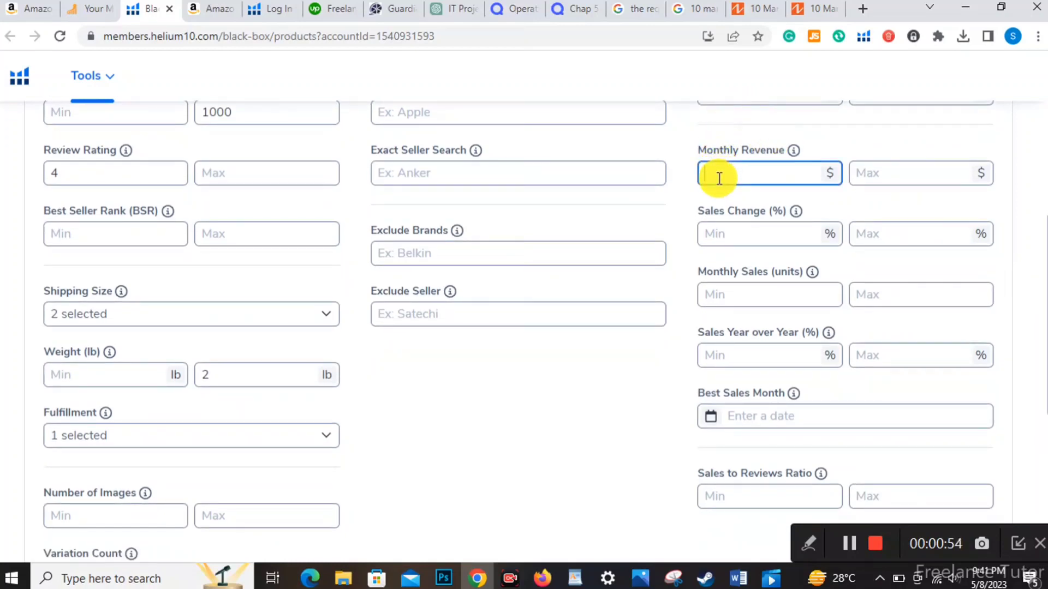
pyautogui.write('5000')
pyautogui.click(868, 172)
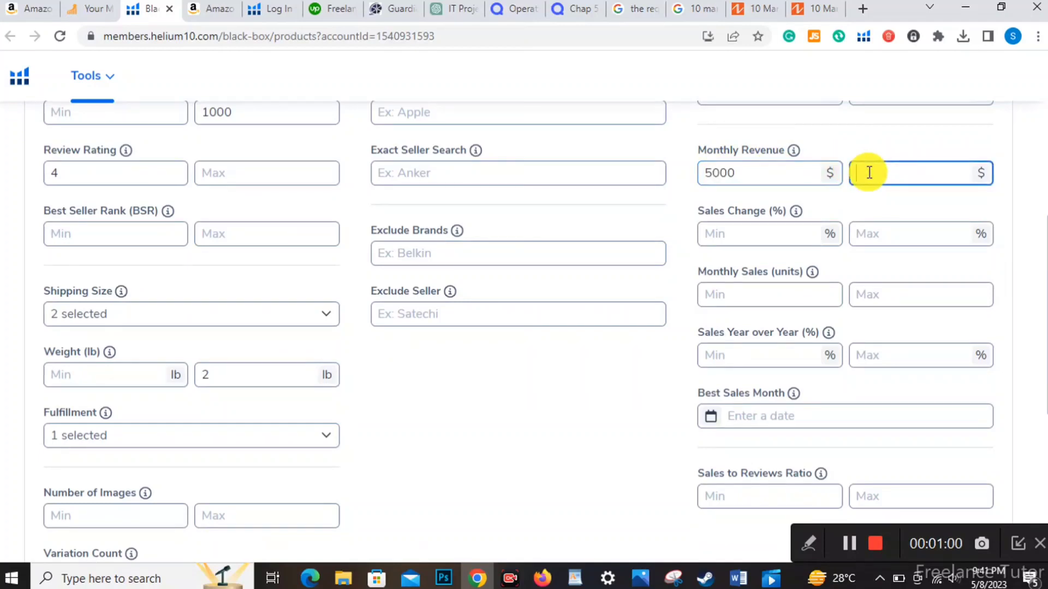
pyautogui.write('20000')
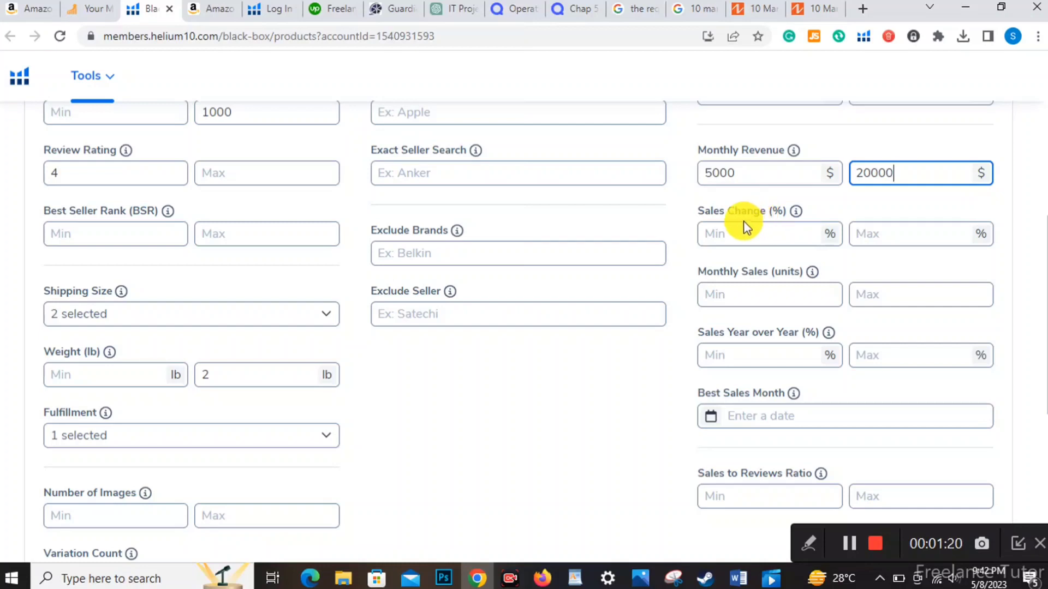
pyautogui.click(867, 212)
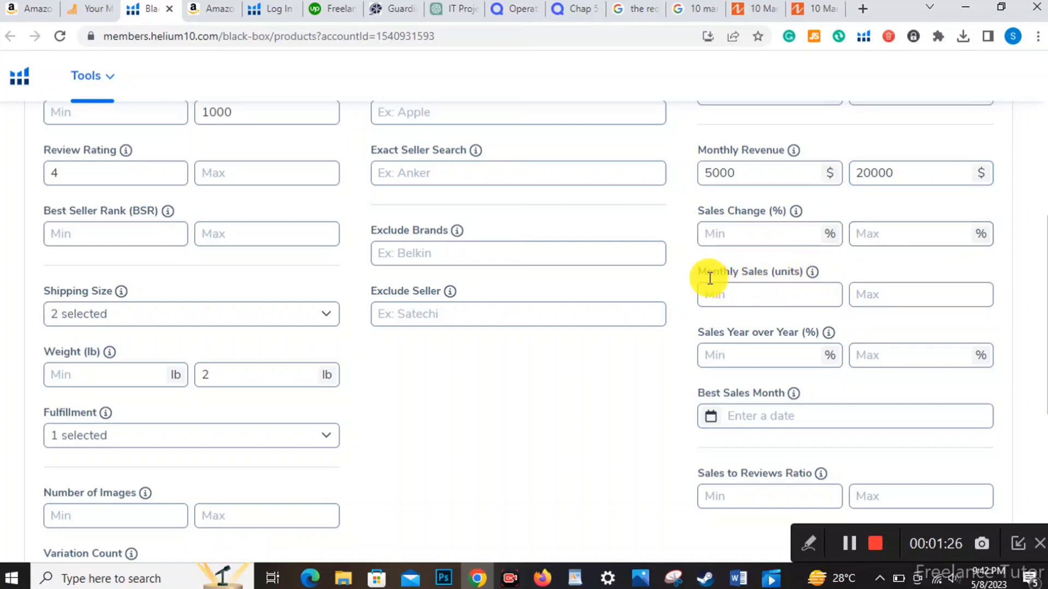
# Step: Set the Monthly Sales filter to a minimum of 500 and a maximum of 2000 units
pyautogui.click(730, 298)
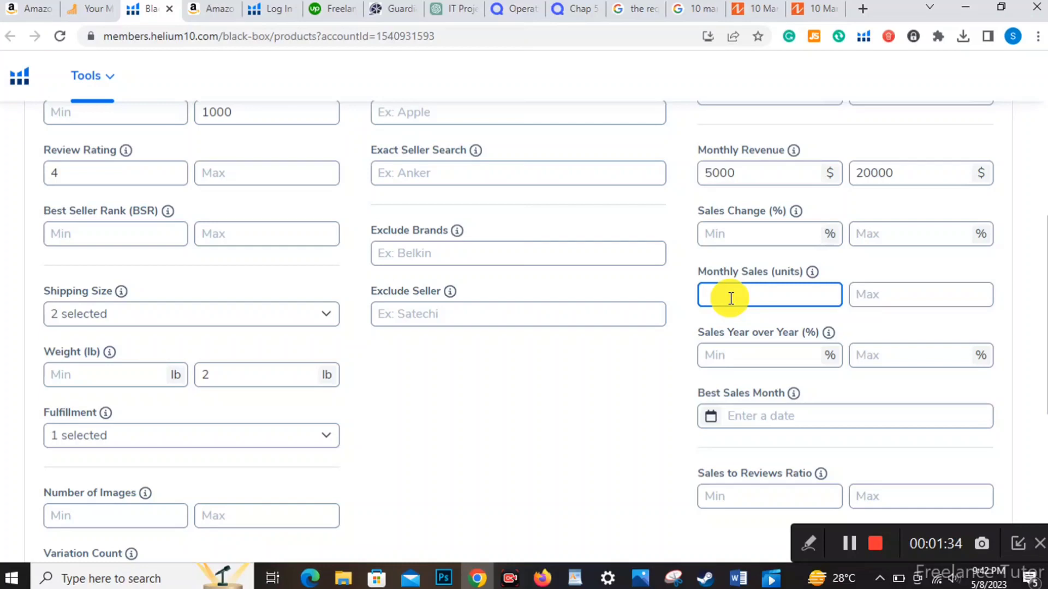
pyautogui.write('500')
pyautogui.click(904, 295)
pyautogui.write('2000')
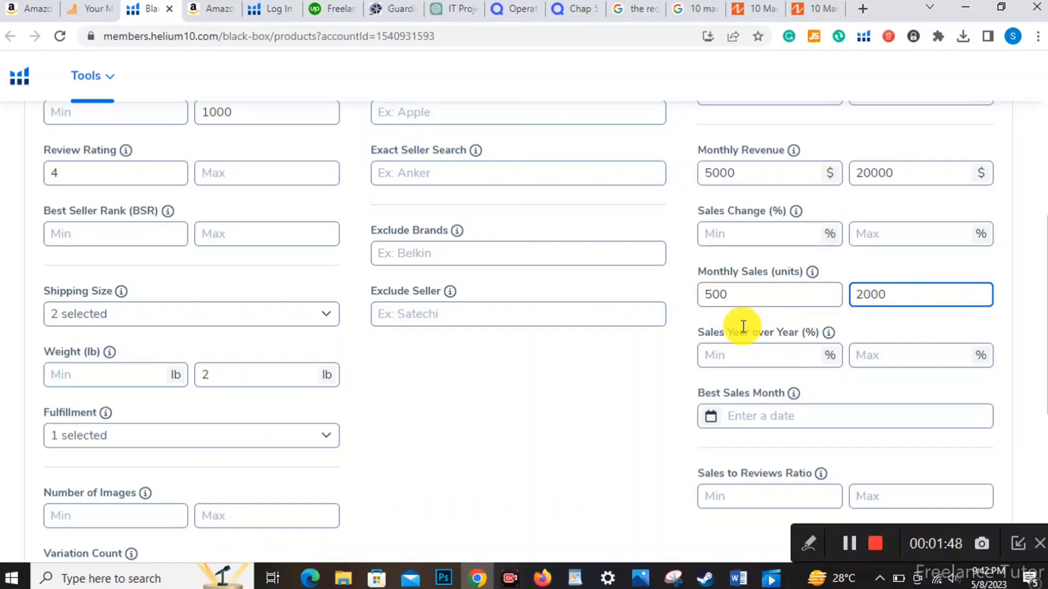
pyautogui.click(622, 377)
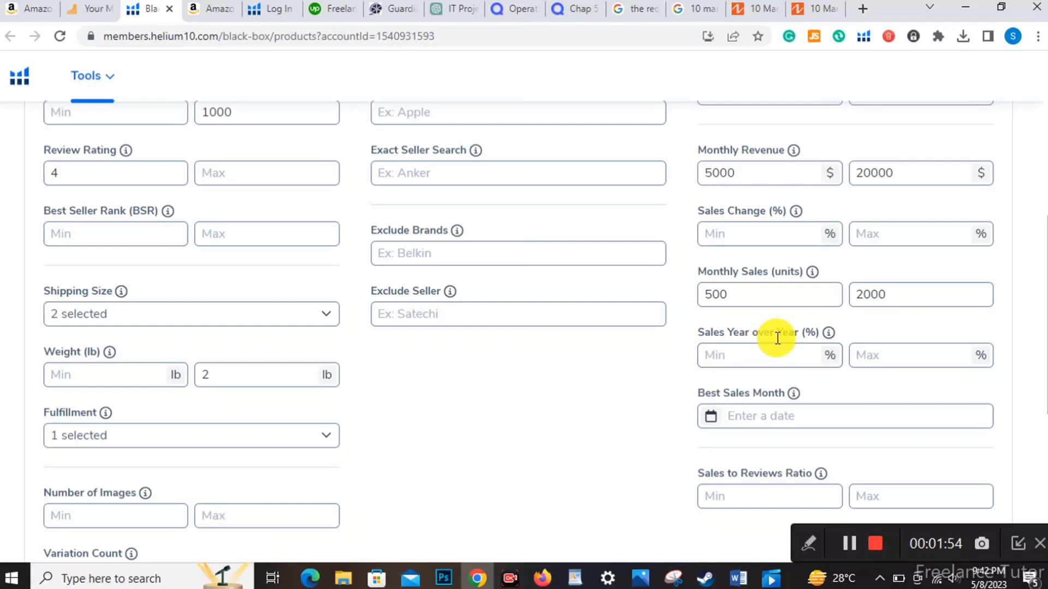
pyautogui.click(764, 359)
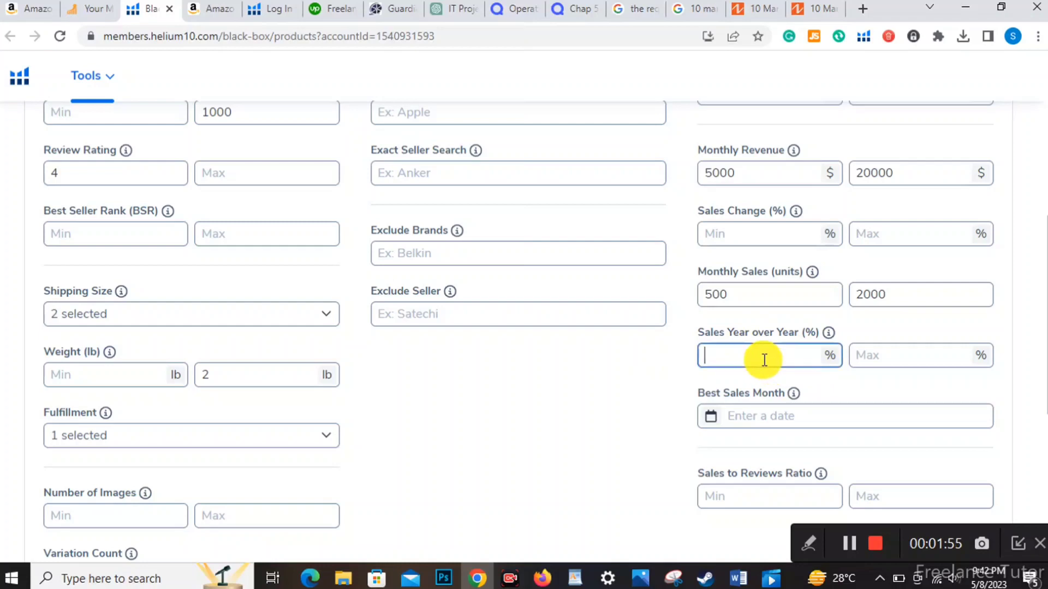
pyautogui.click(872, 359)
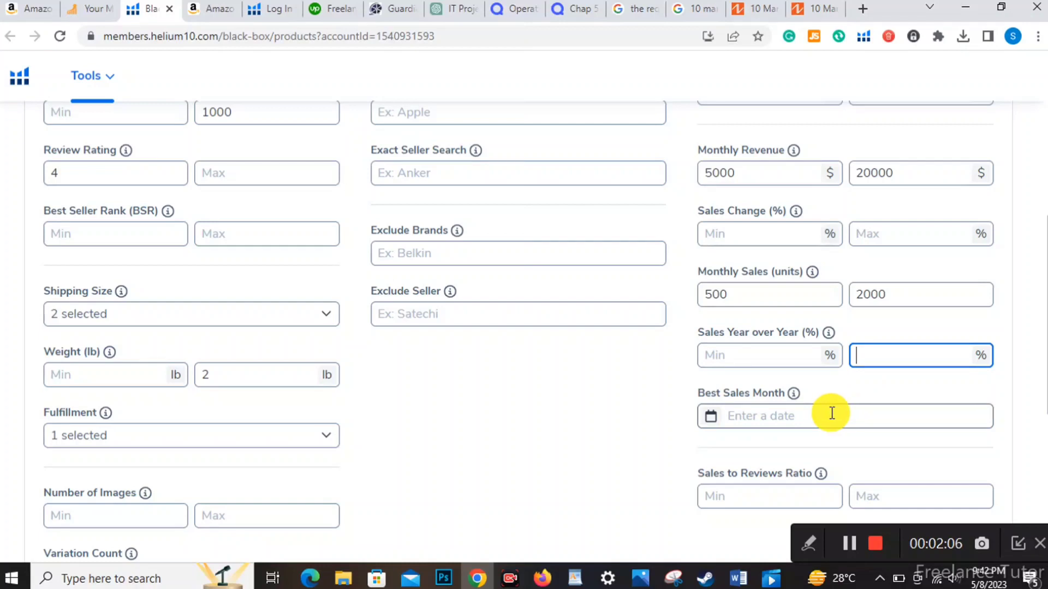
pyautogui.moveTo(1040, 352); pyautogui.dragTo(1040, 429)
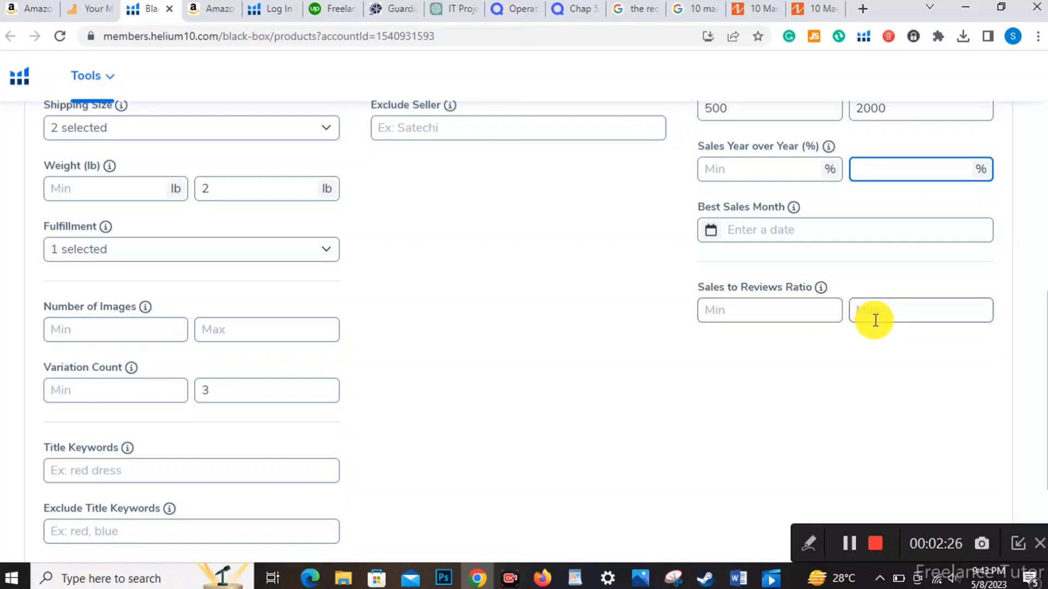
pyautogui.click(731, 415)
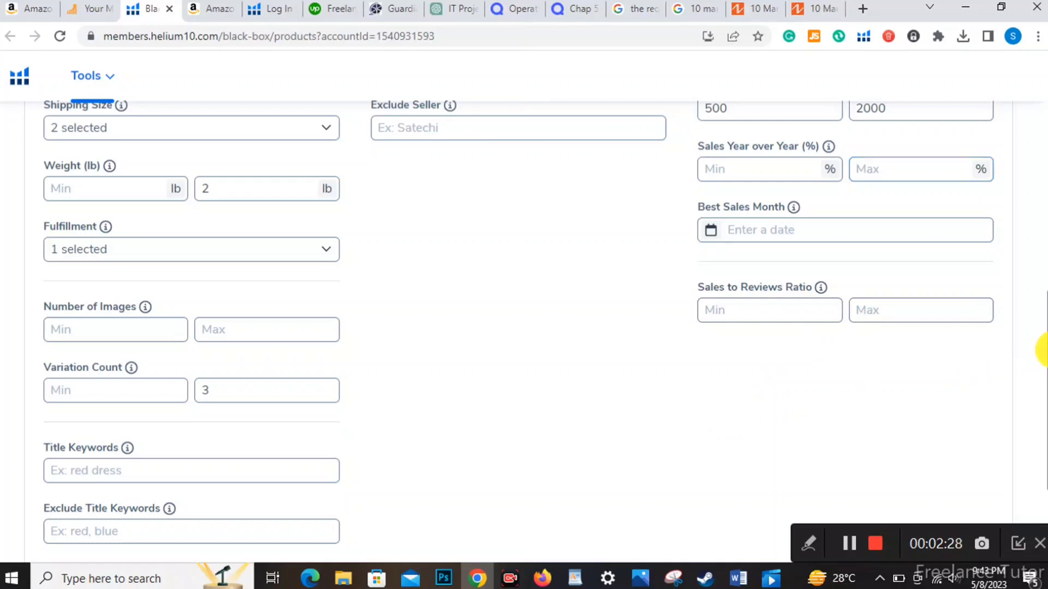
# Step: Review the product, competitor and sales filters, and run the product search with them
pyautogui.moveTo(1041, 350); pyautogui.dragTo(1035, 198)
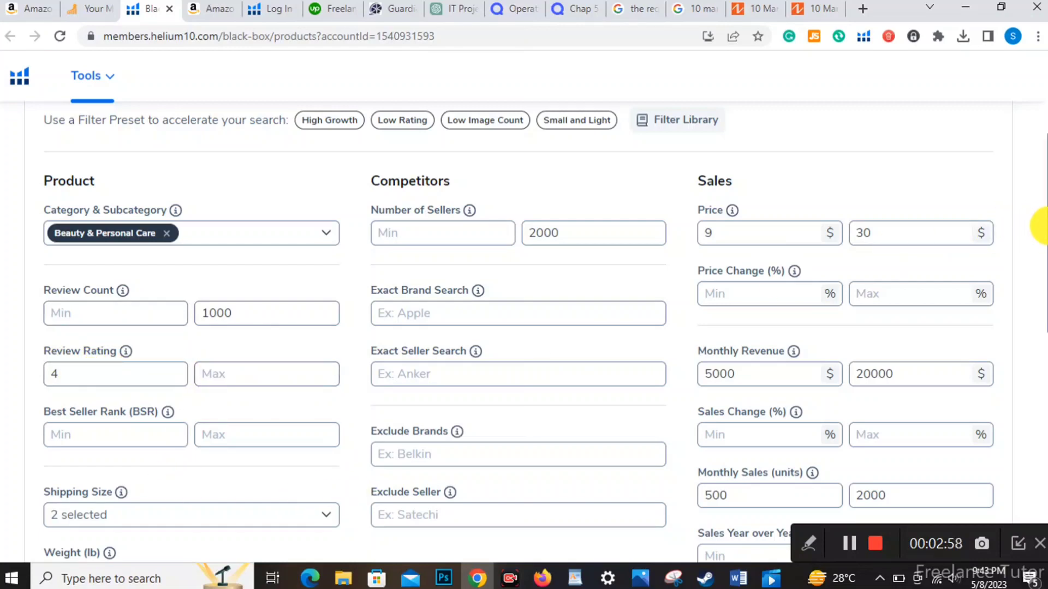
pyautogui.moveTo(1042, 227); pyautogui.dragTo(1042, 344)
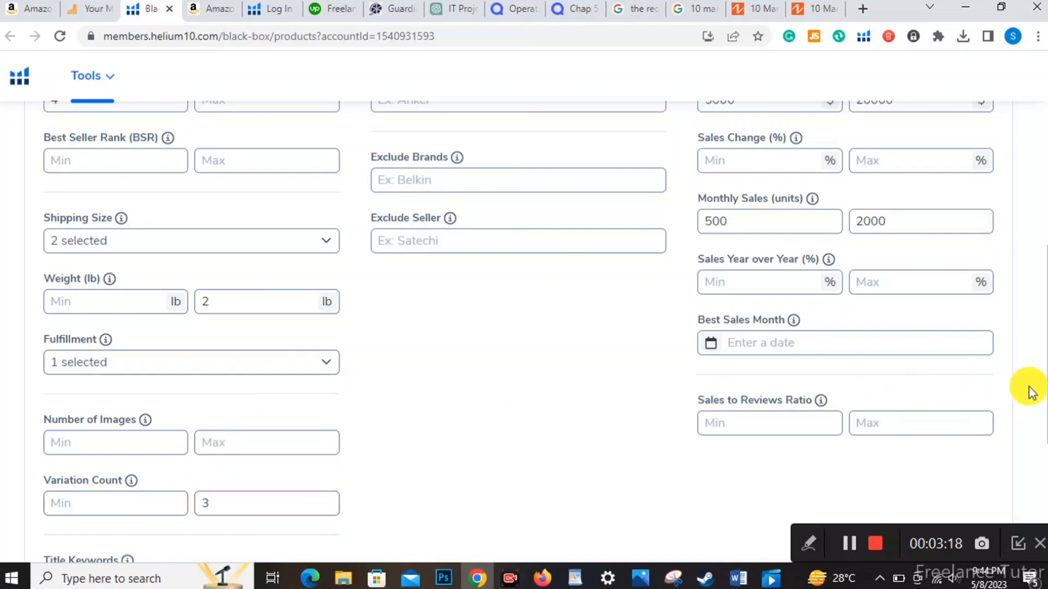
pyautogui.moveTo(1041, 393); pyautogui.dragTo(1033, 300)
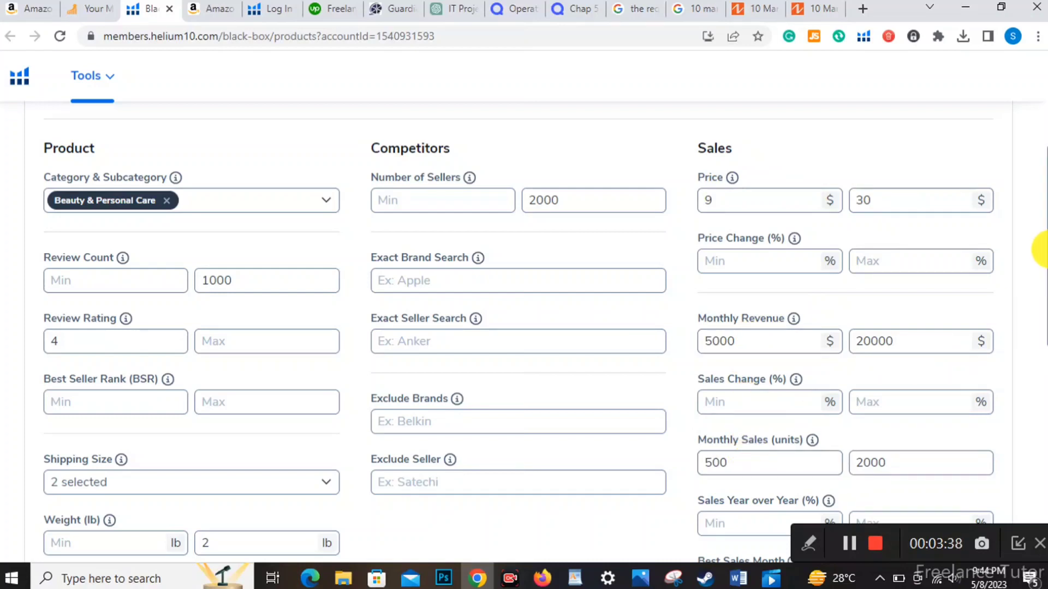
pyautogui.moveTo(1044, 249); pyautogui.dragTo(1043, 487)
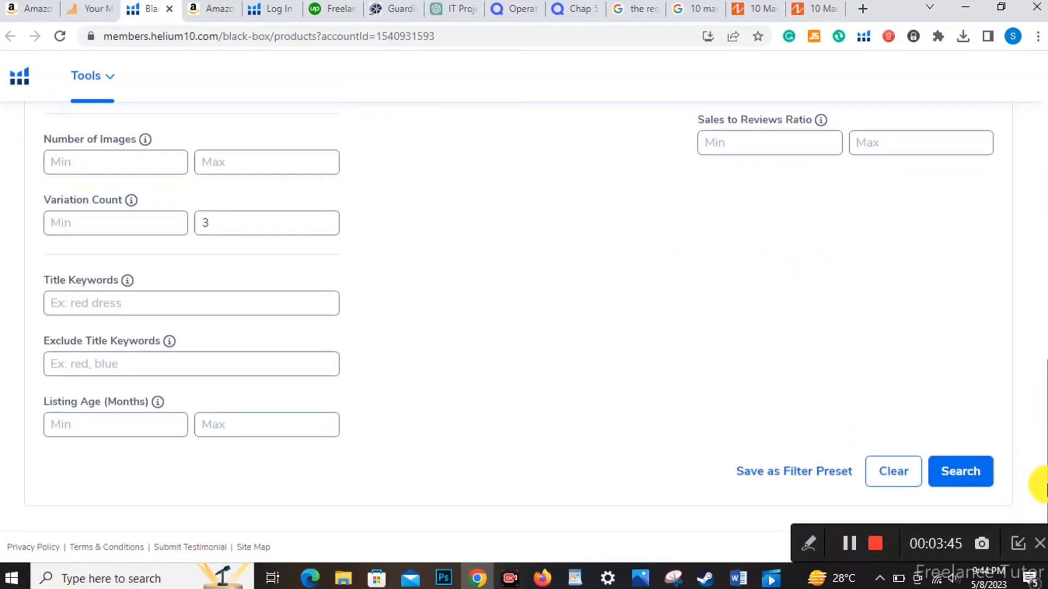
pyautogui.click(956, 471)
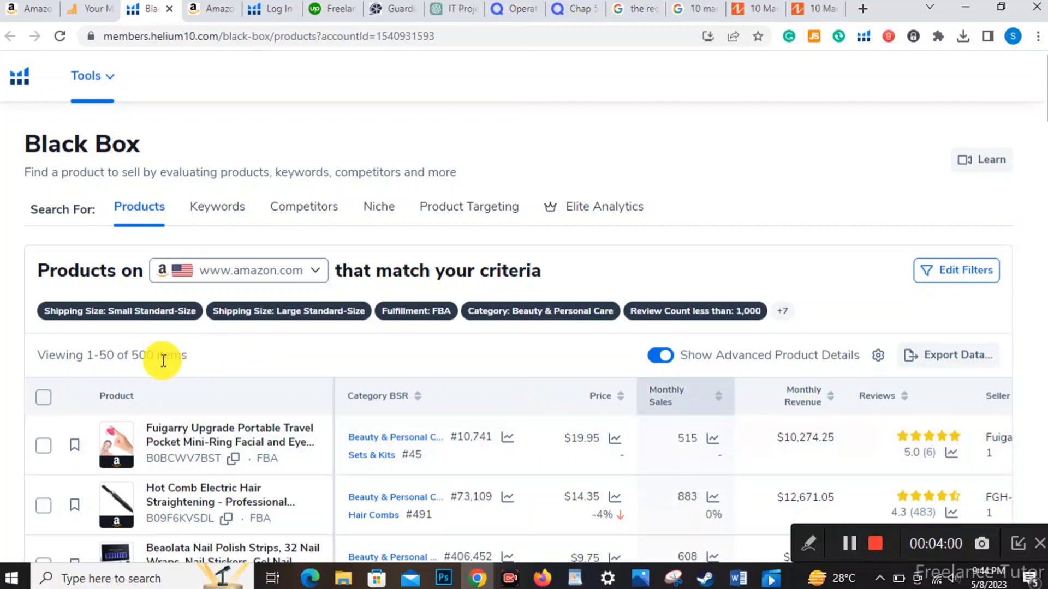
# Step: Check how many products match the criteria and examine the first rows' price, monthly sales and monthly revenue
pyautogui.moveTo(132, 357); pyautogui.dragTo(155, 355)
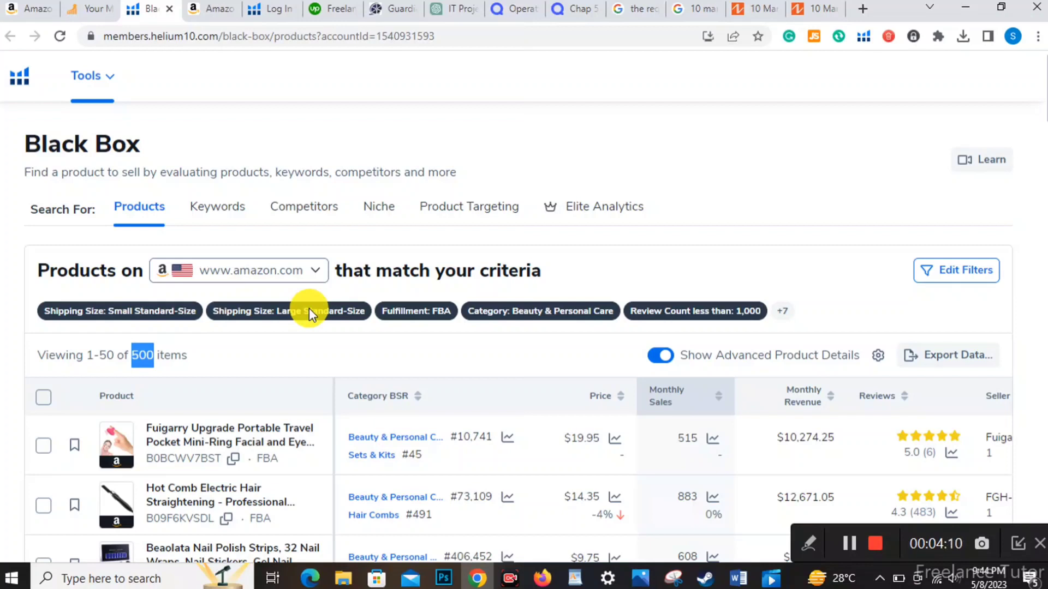
pyautogui.click(376, 414)
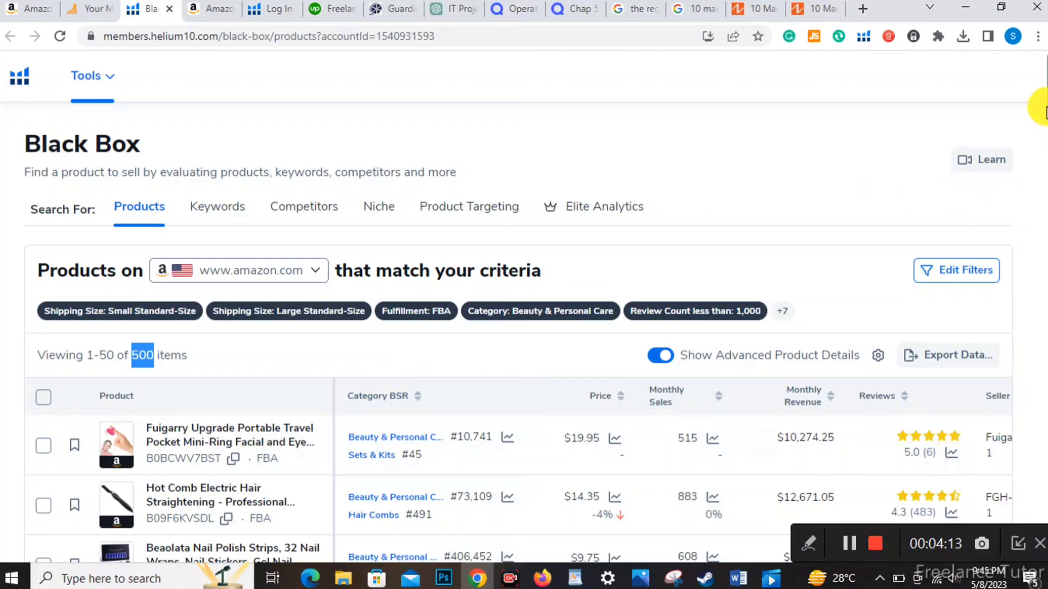
pyautogui.moveTo(1046, 106)
pyautogui.mouseDown()
pyautogui.moveTo(1047, 138)
pyautogui.moveTo(1047, 123)
pyautogui.mouseUp()
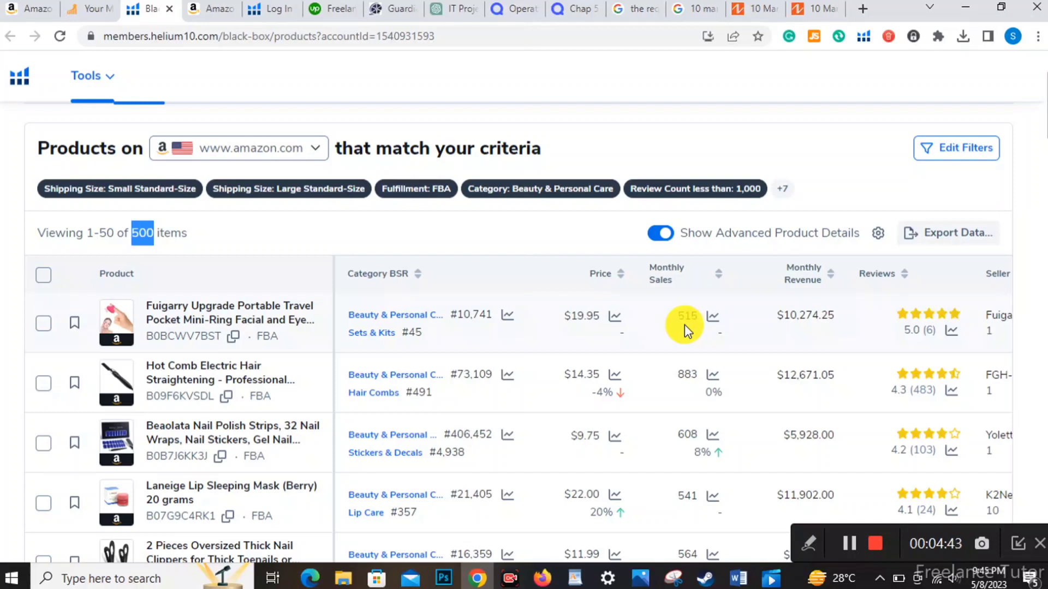
pyautogui.click(835, 348)
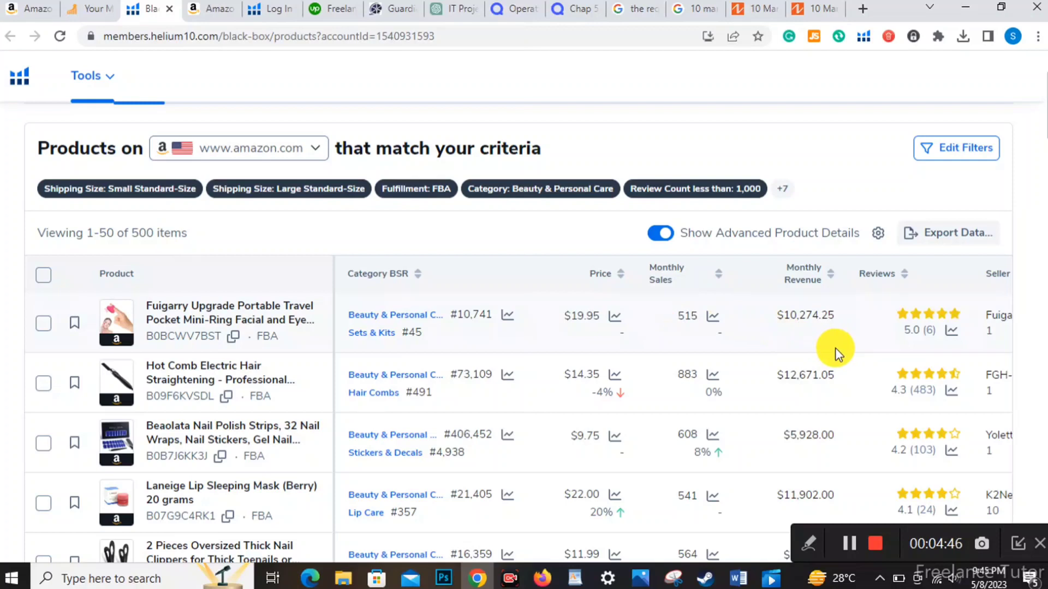
# Step: Examine the results' remaining columns, from reviews, seller and brand through weight, storage fee and age to Sales to Reviews
pyautogui.hscroll(4, 835, 348)
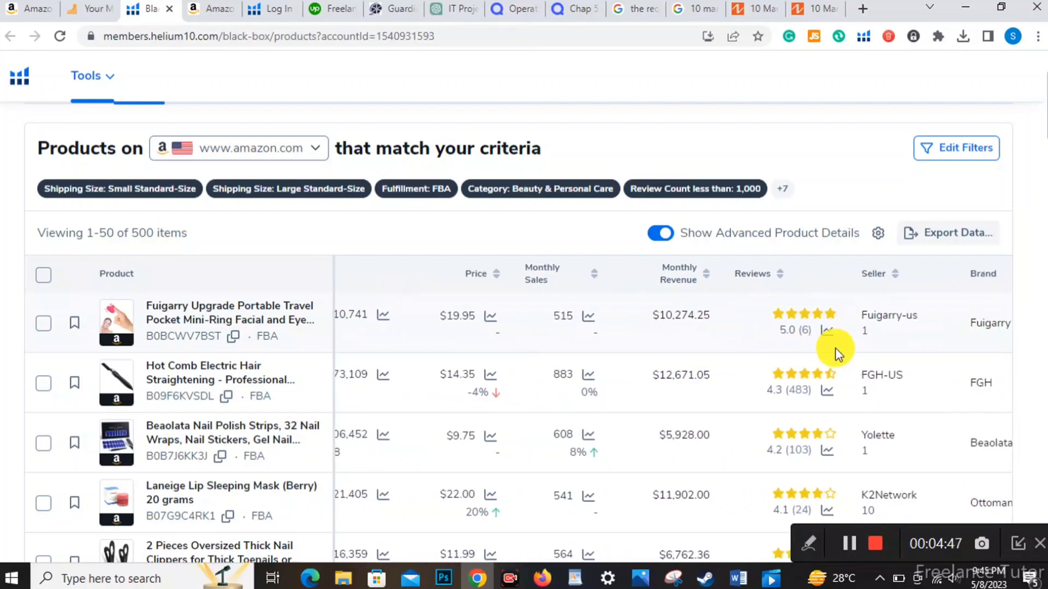
pyautogui.hscroll(1, 835, 348)
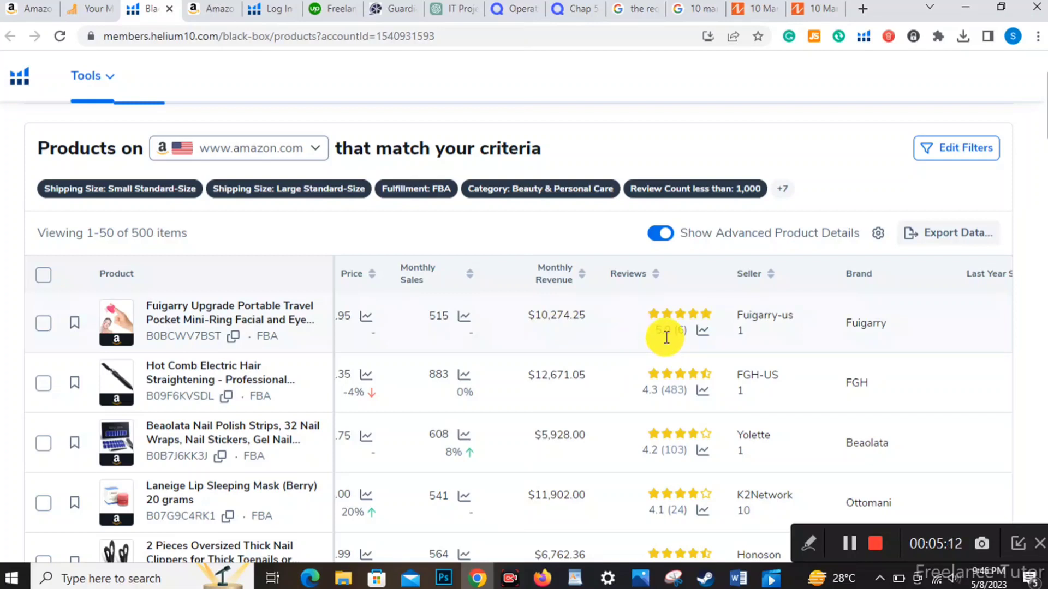
pyautogui.hscroll(5, 932, 345)
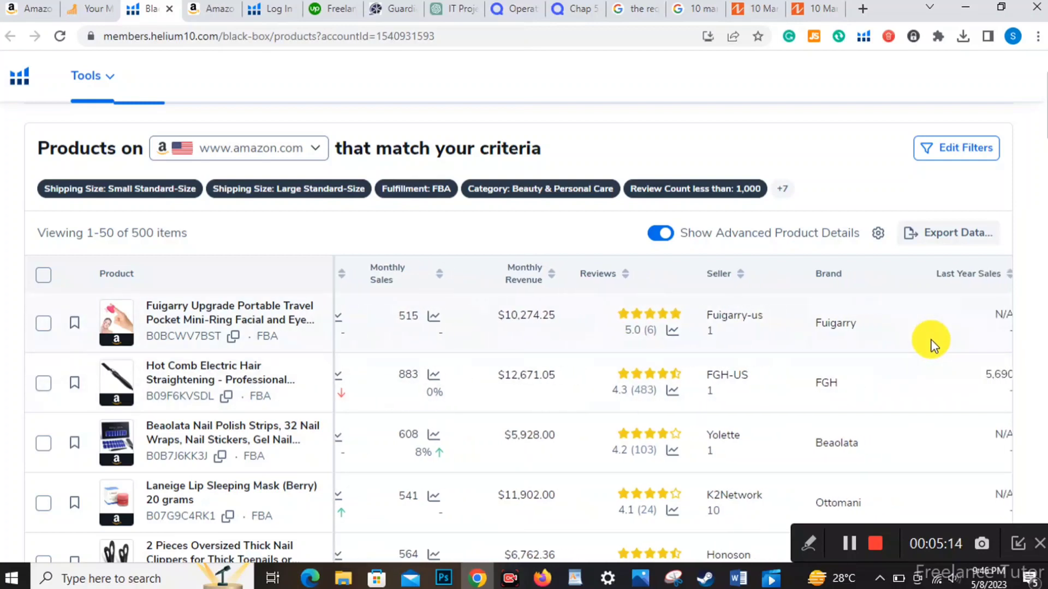
pyautogui.hscroll(2, 933, 344)
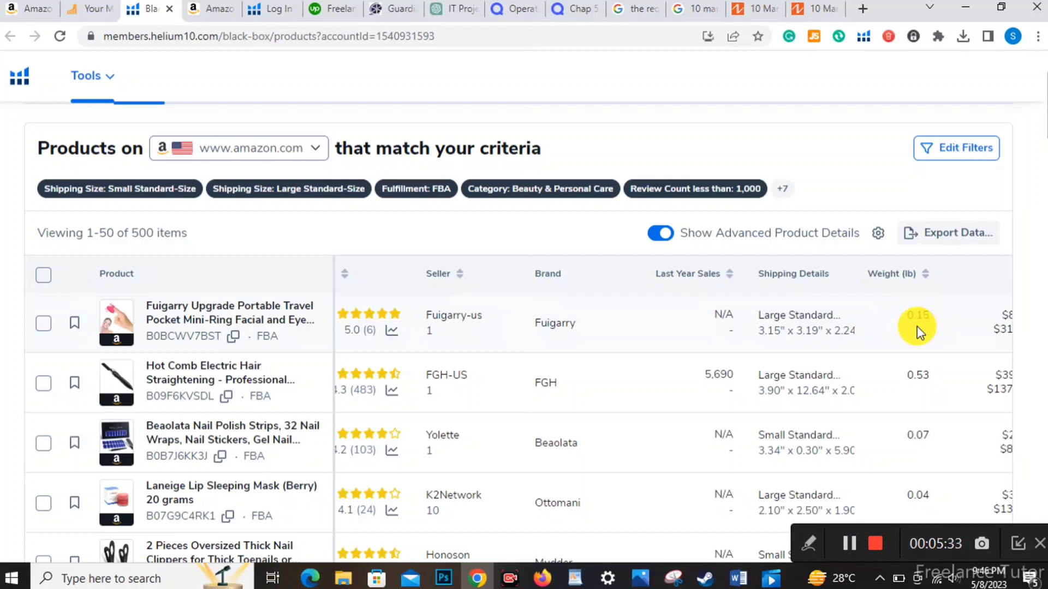
pyautogui.hscroll(5, 917, 326)
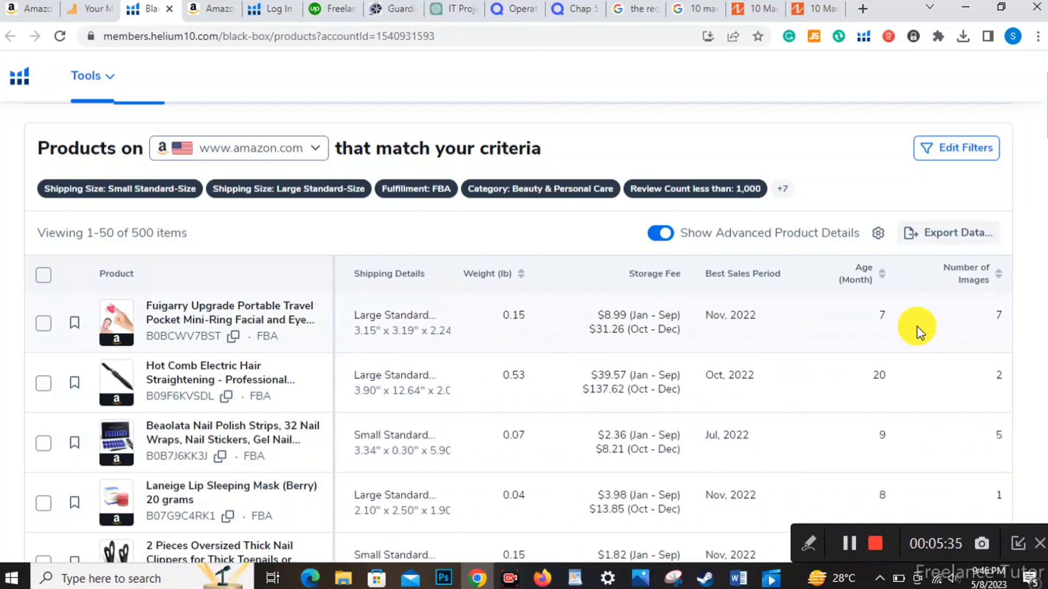
pyautogui.hscroll(3, 917, 326)
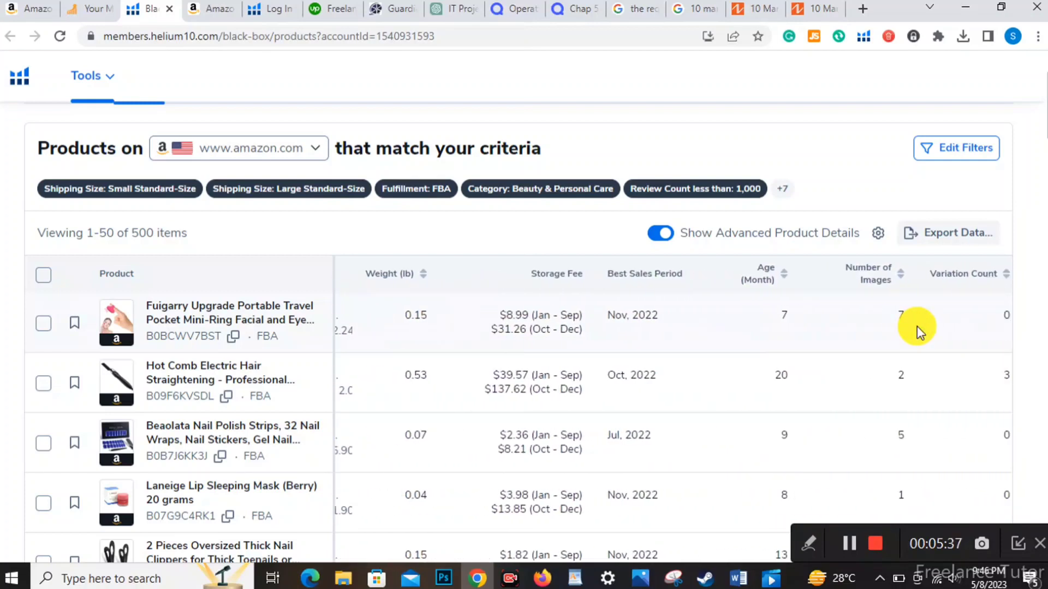
pyautogui.hscroll(1, 917, 325)
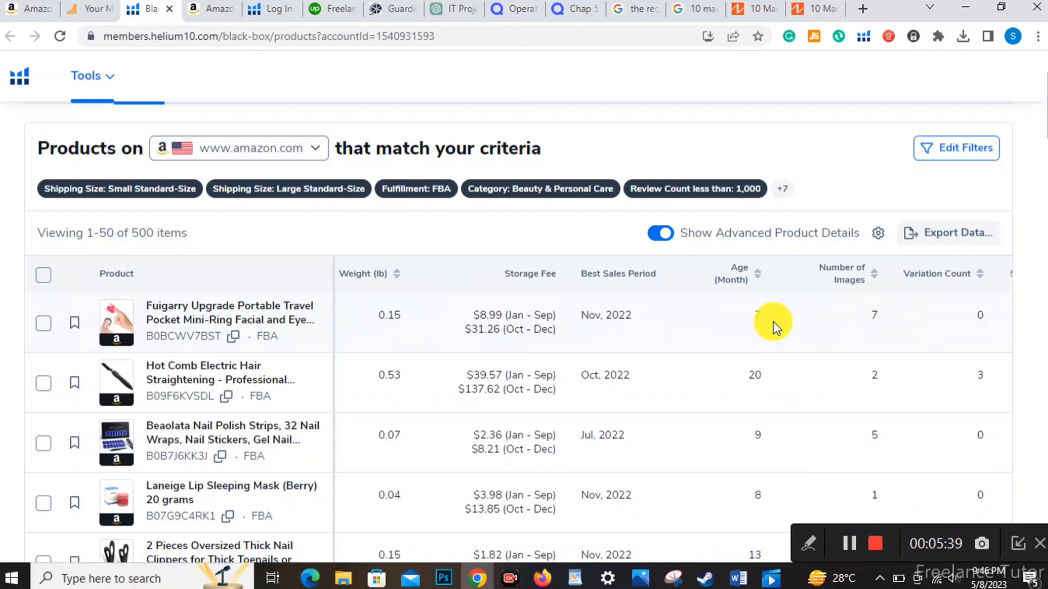
pyautogui.hscroll(3, 840, 328)
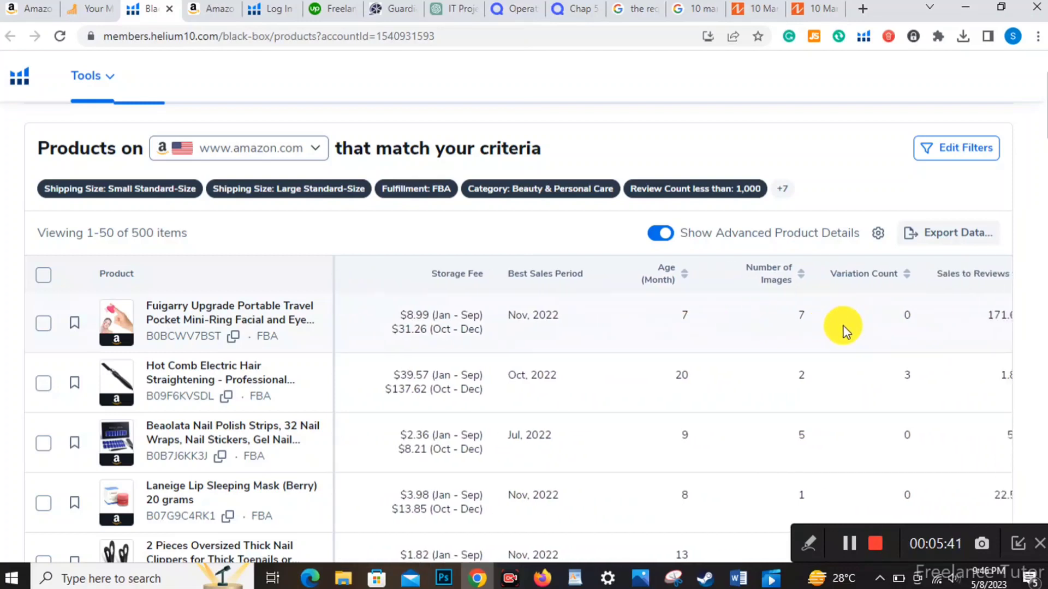
pyautogui.hscroll(1, 844, 330)
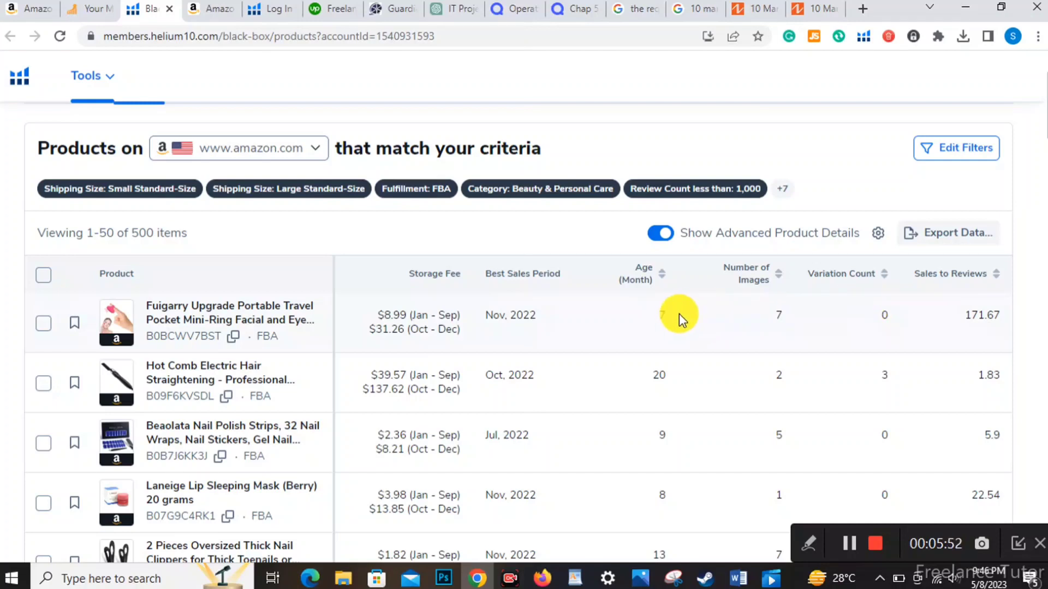
# Step: Return to the Category BSR and sales columns and look through the listed products for candidates
pyautogui.hscroll(-5, 679, 313)
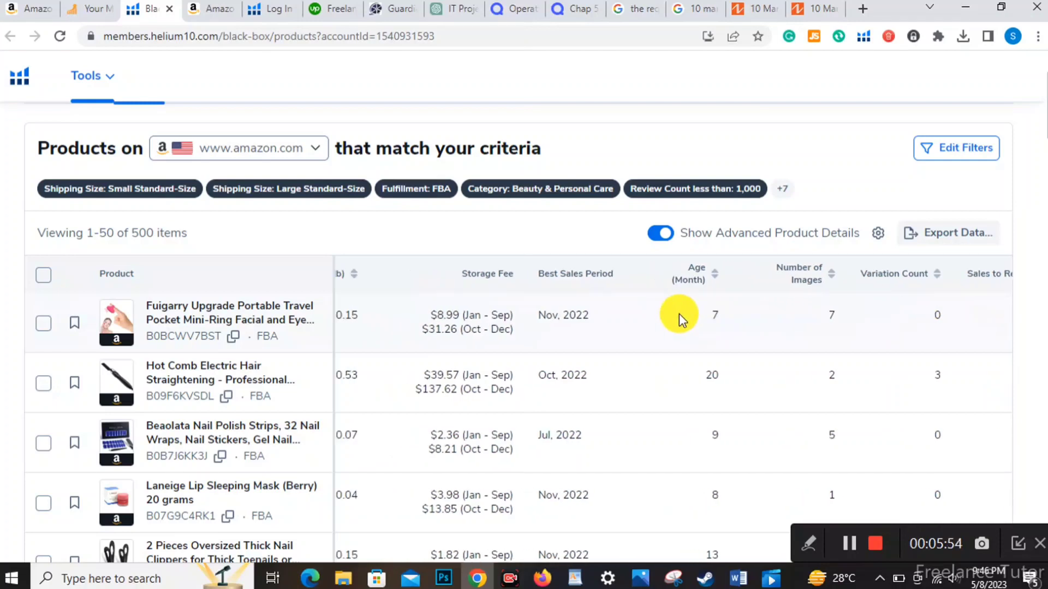
pyautogui.hscroll(-6, 679, 314)
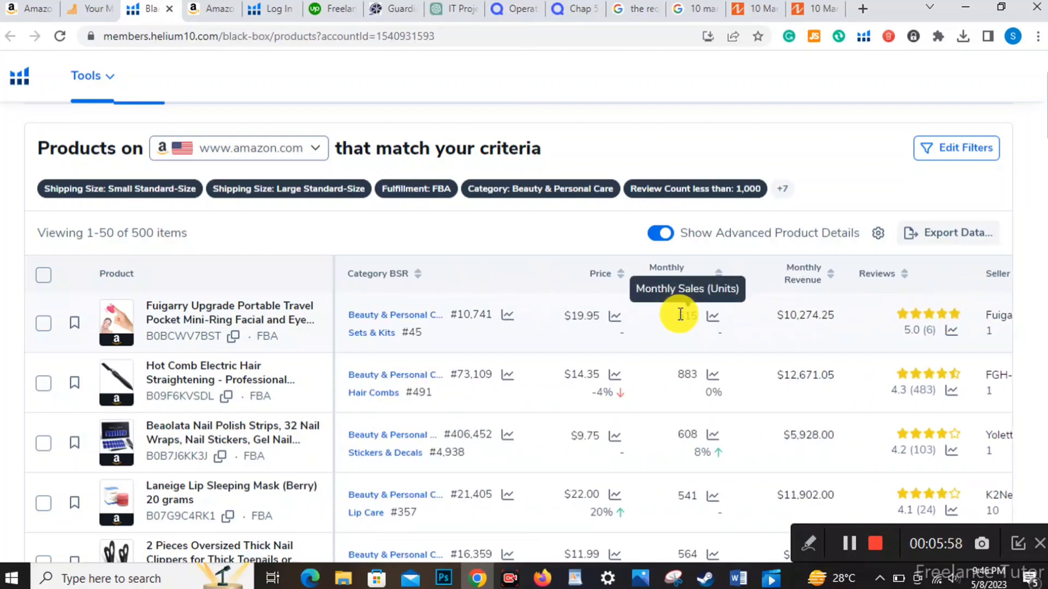
pyautogui.scroll(-6, 680, 314)
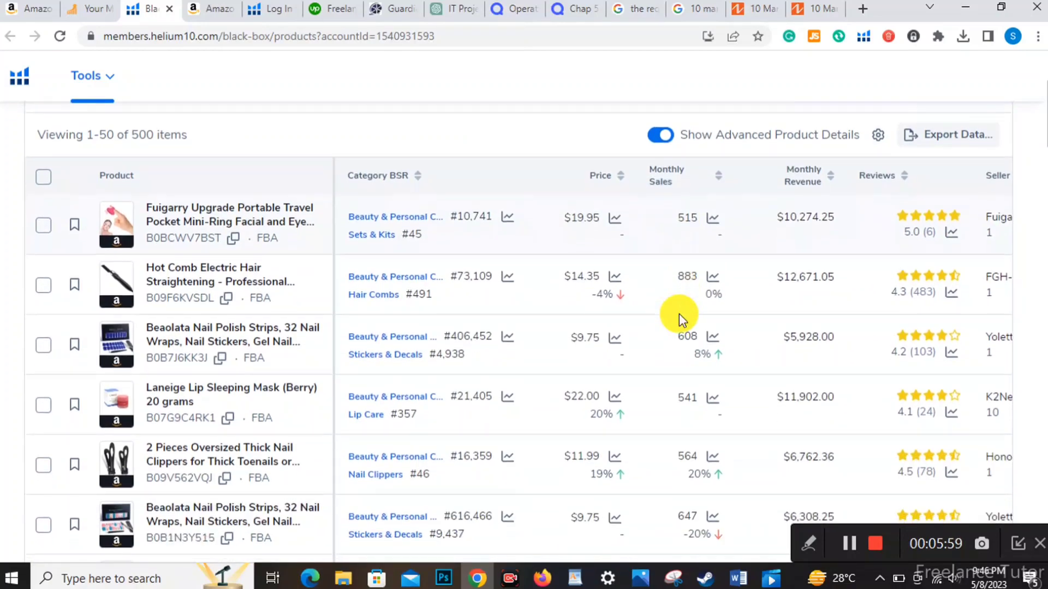
pyautogui.scroll(-10, 679, 313)
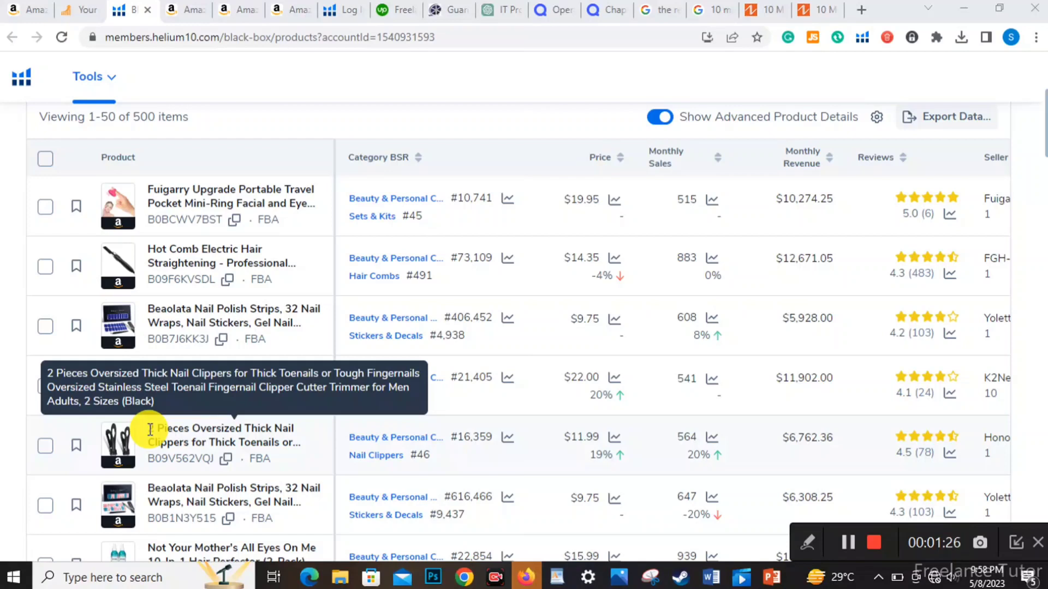
# Step: Switch to the Amazon Lecture 4 presentation in PowerPoint and highlight "500 reviews" in the US Criteria slide's Reviews line
pyautogui.click(772, 583)
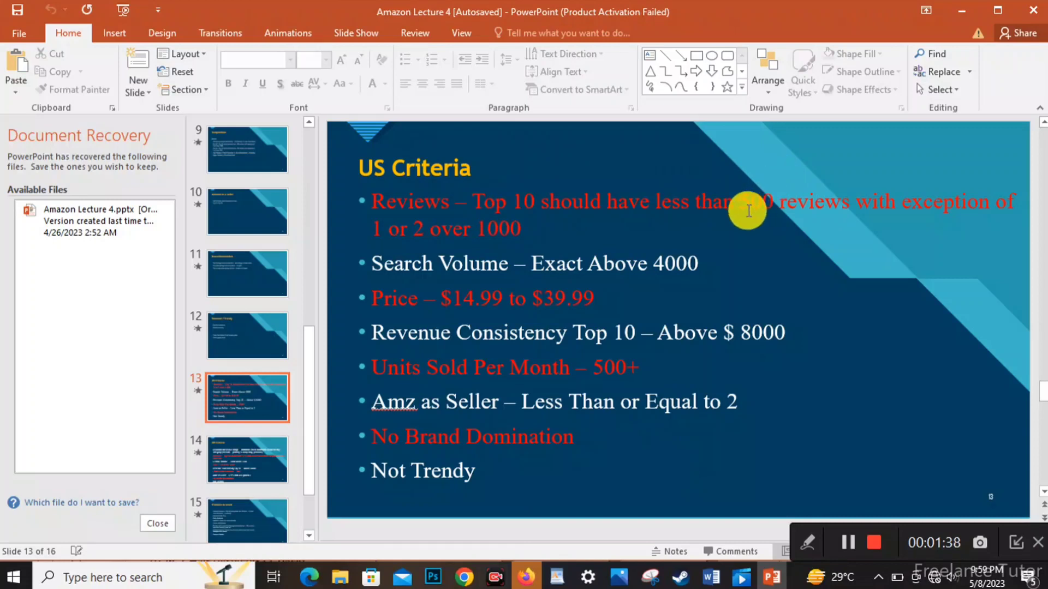
pyautogui.moveTo(742, 203); pyautogui.dragTo(823, 198)
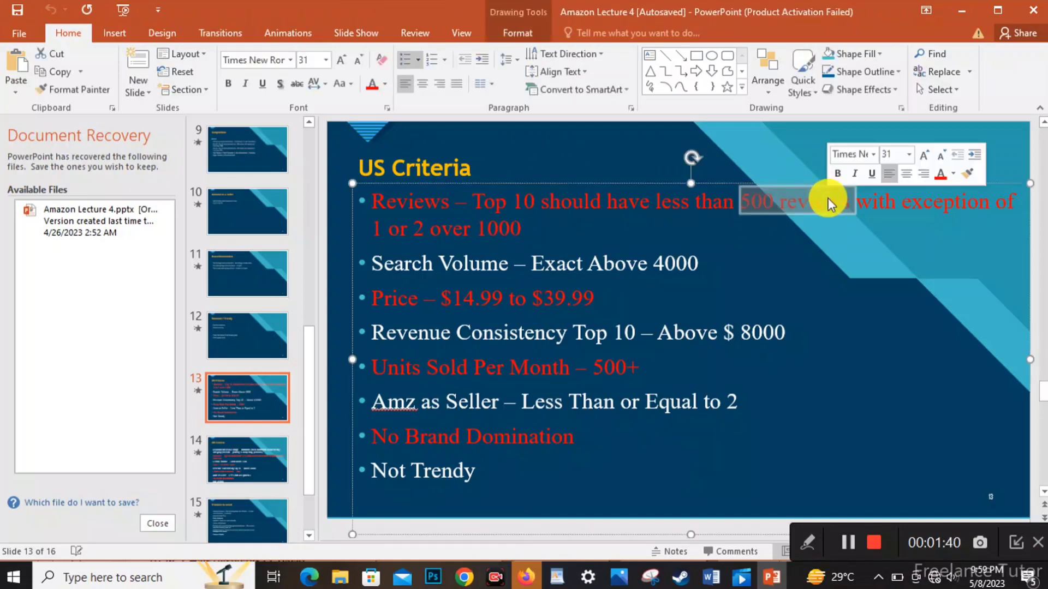